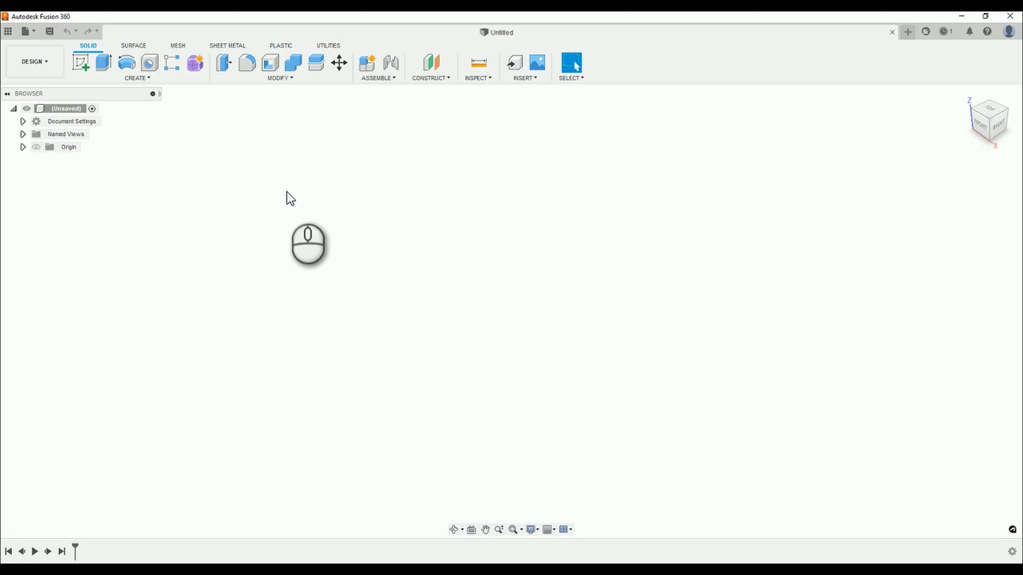
Start a sketch on the horizontal XY plane and draw a center rectangle about 63 mm high from the origin.
click(85, 68)
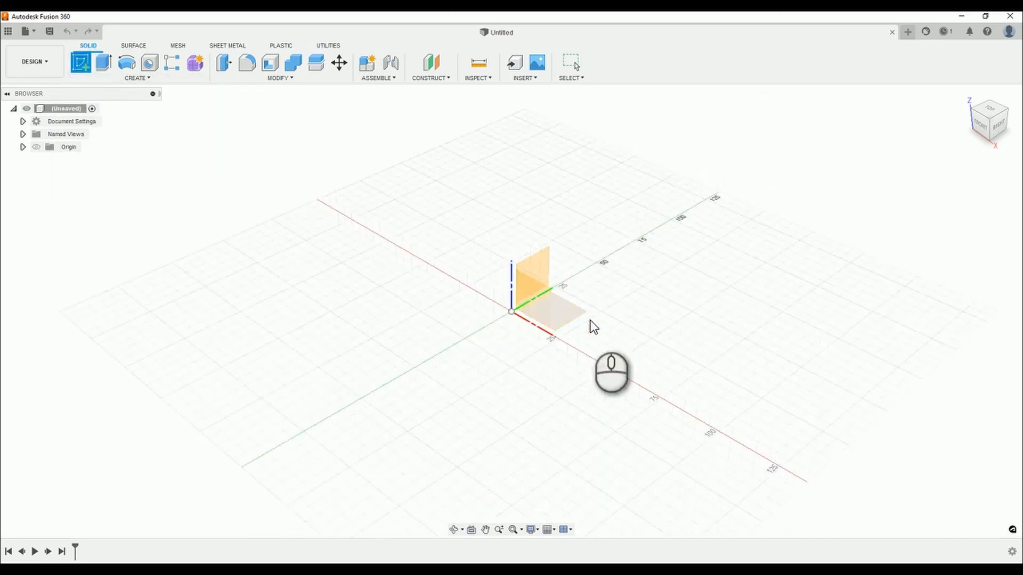
click(568, 308)
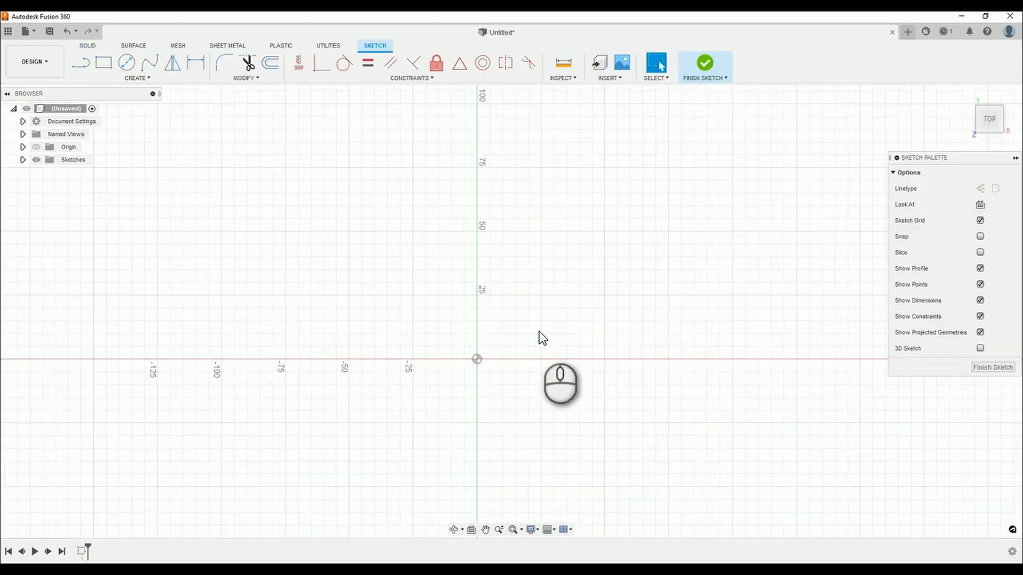
key(r)
click(477, 359)
click(597, 279)
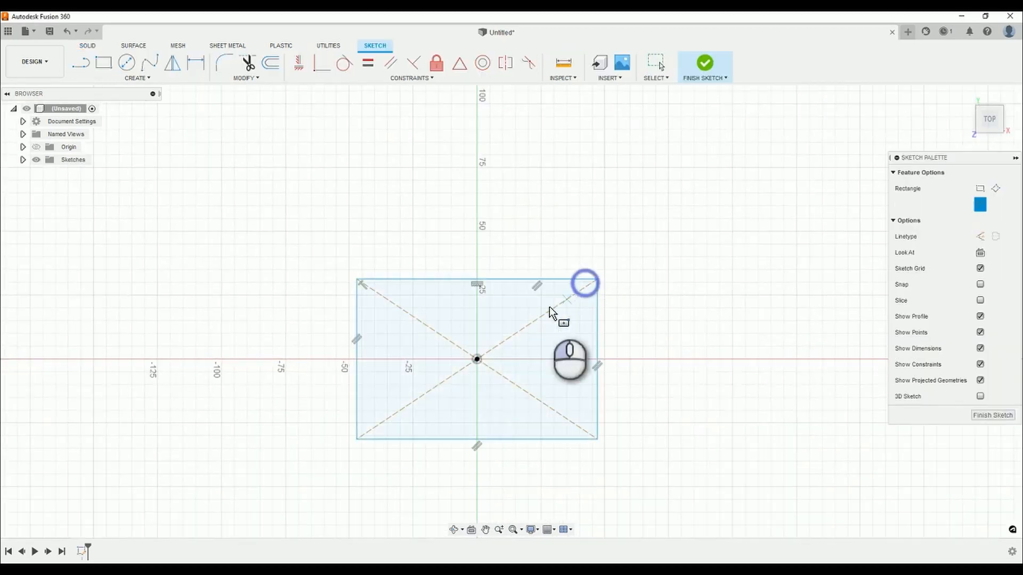
Dimension the distance between the rectangle's two vertical sides and set it to 70 mm.
key(d)
click(358, 316)
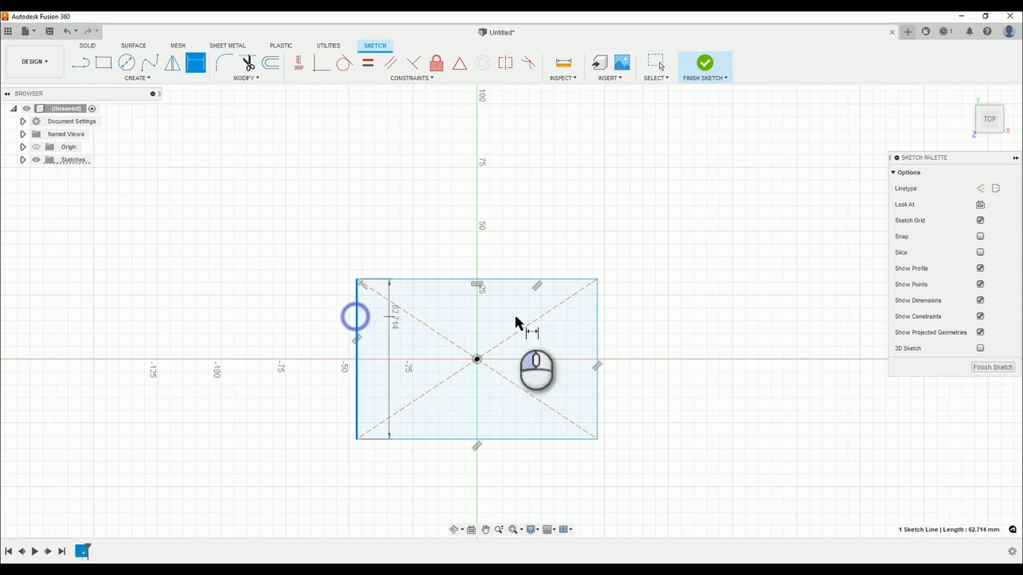
click(597, 314)
click(594, 264)
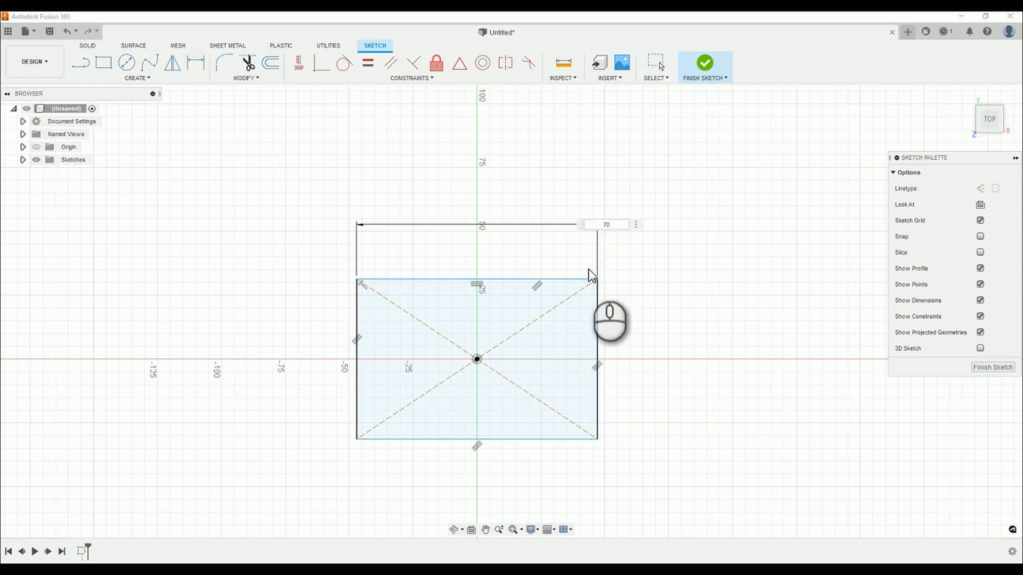
key(Return)
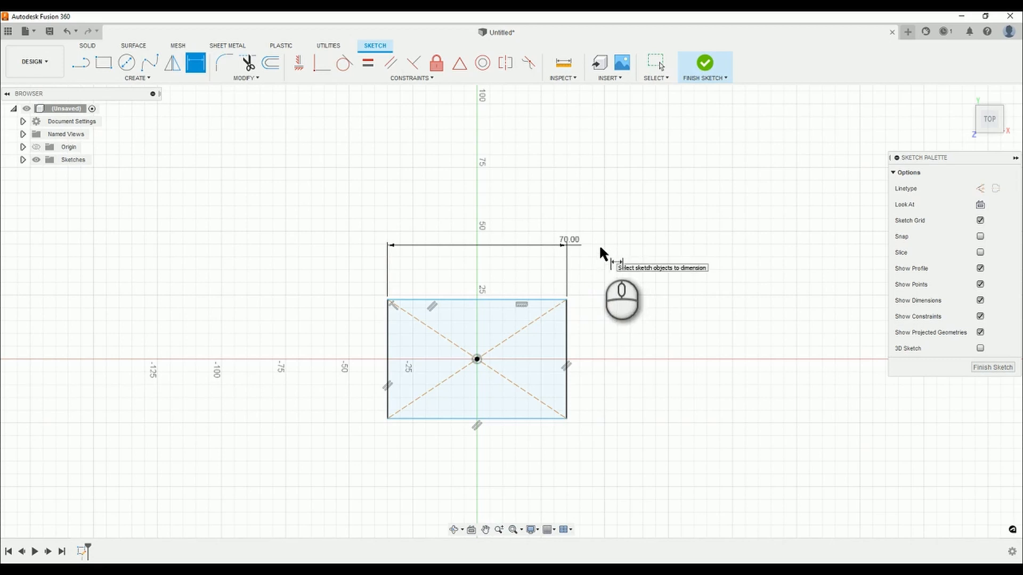
Dimension the distance between the rectangle's two horizontal sides as 50 mm and finish the sketch.
click(486, 301)
click(500, 418)
click(727, 361)
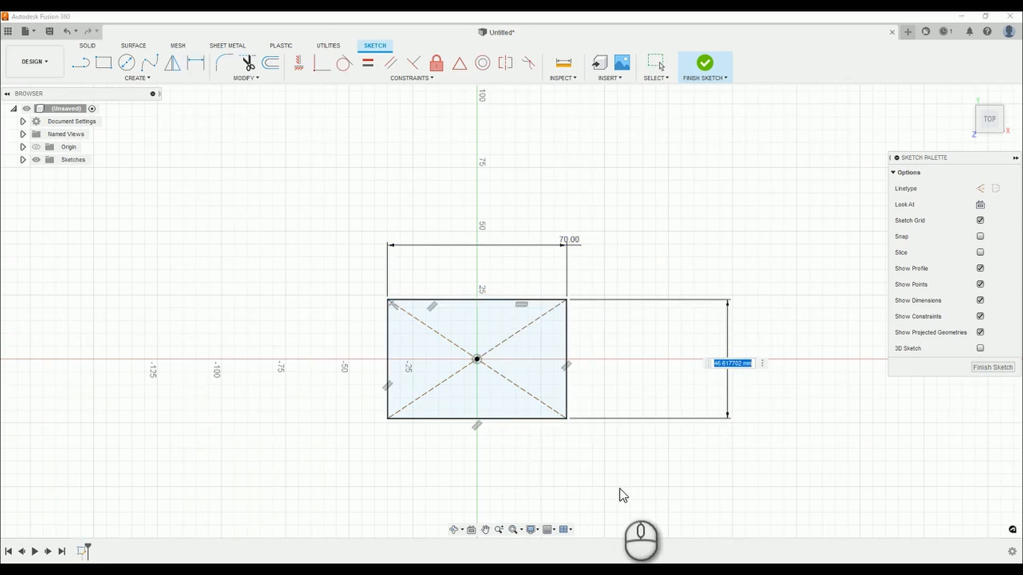
text(50)
key(Return)
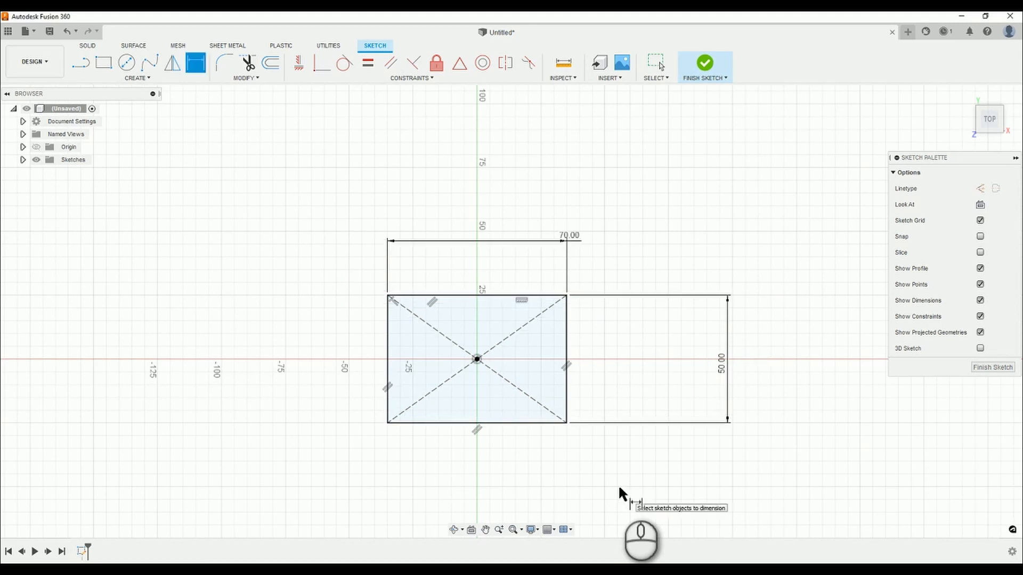
click(707, 65)
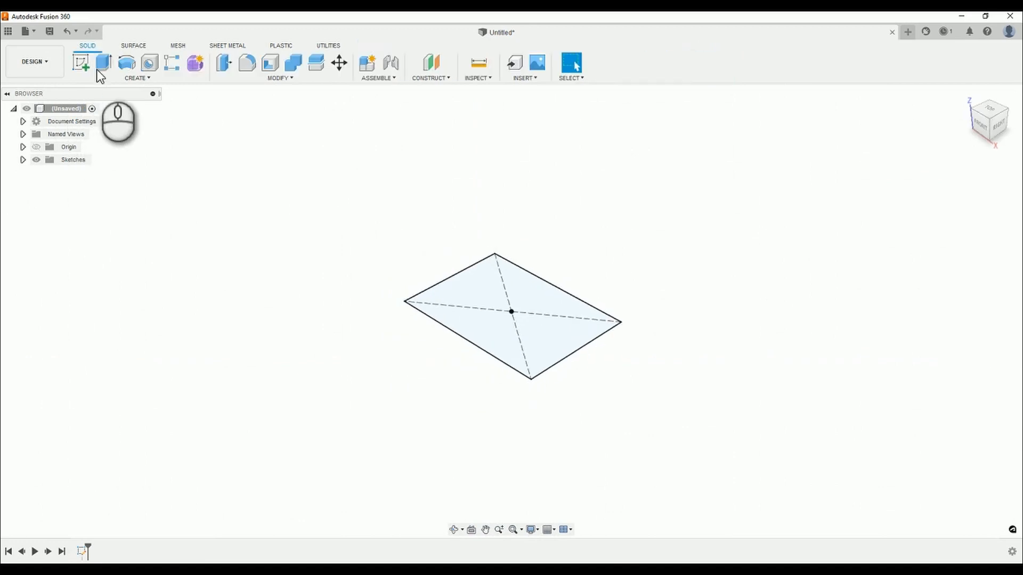
Extrude the rectangle profile upward 40 mm as a new body.
click(102, 63)
drag(511, 303, 510, 255)
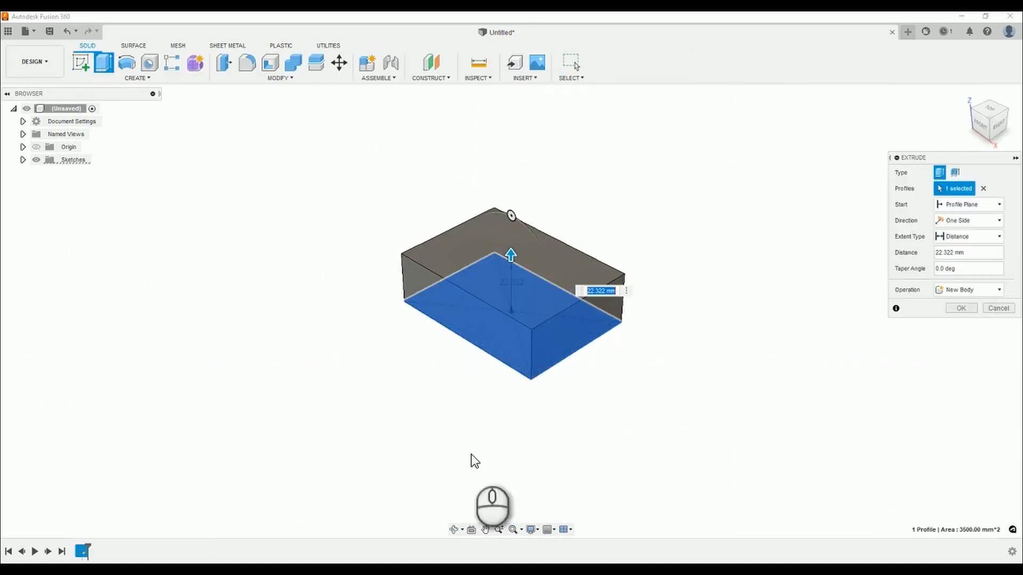
text(40)
key(Return)
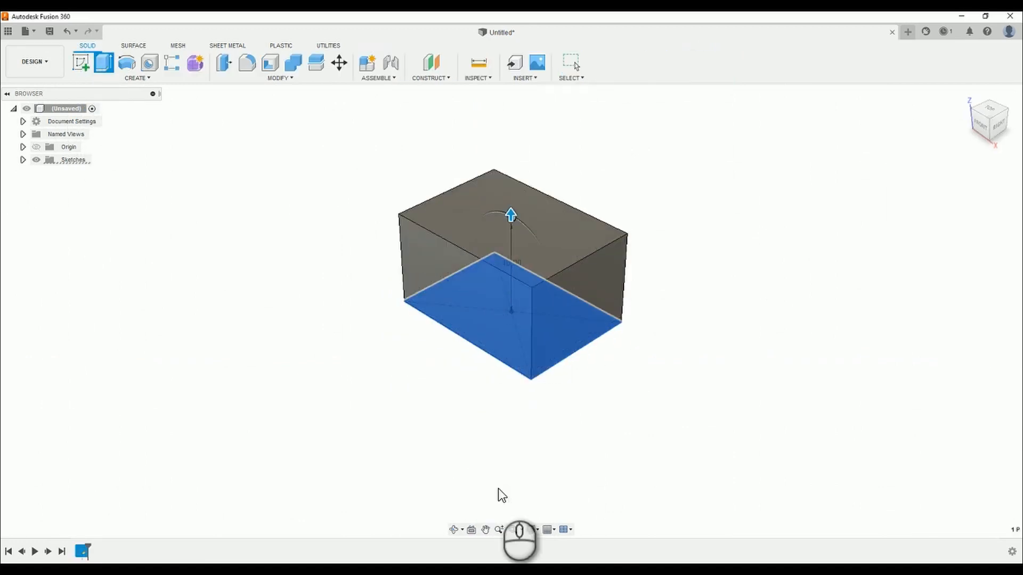
Edit the block's base sketch, set the rectangle's width to 120 mm and finish the sketch.
shift+middle_drag(473, 245, 660, 289)
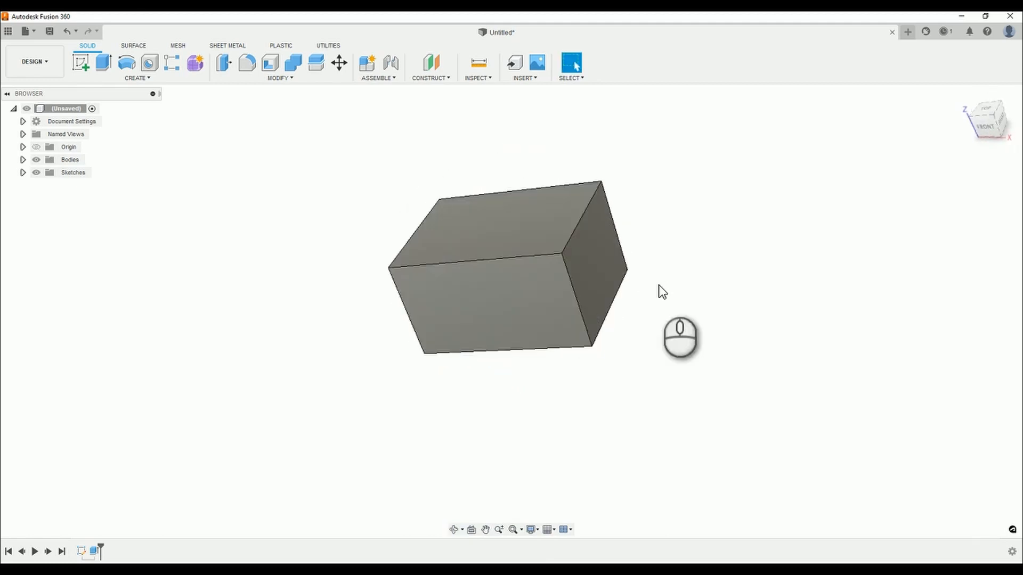
shift+middle_drag(617, 224, 630, 256)
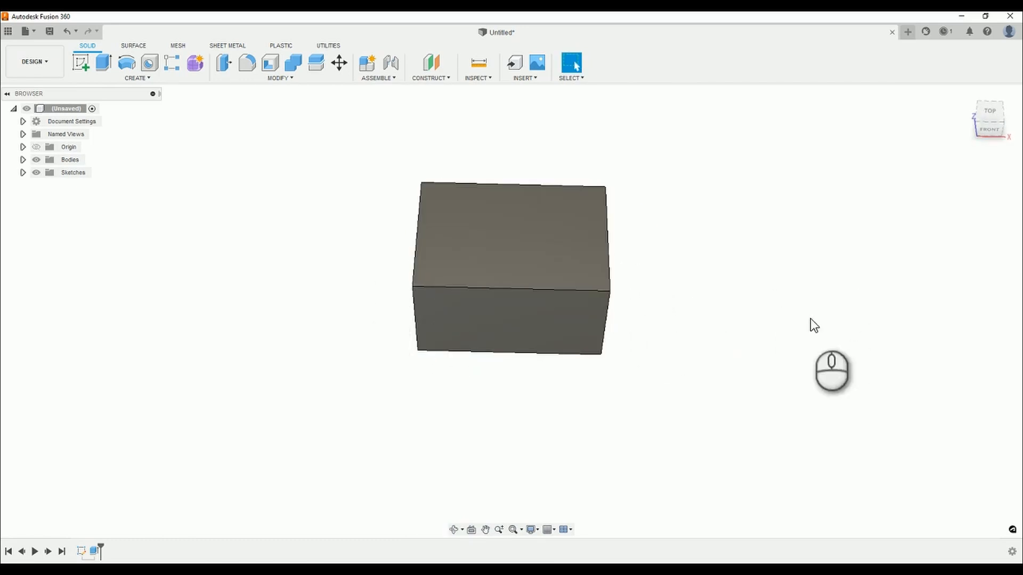
right_click(81, 550)
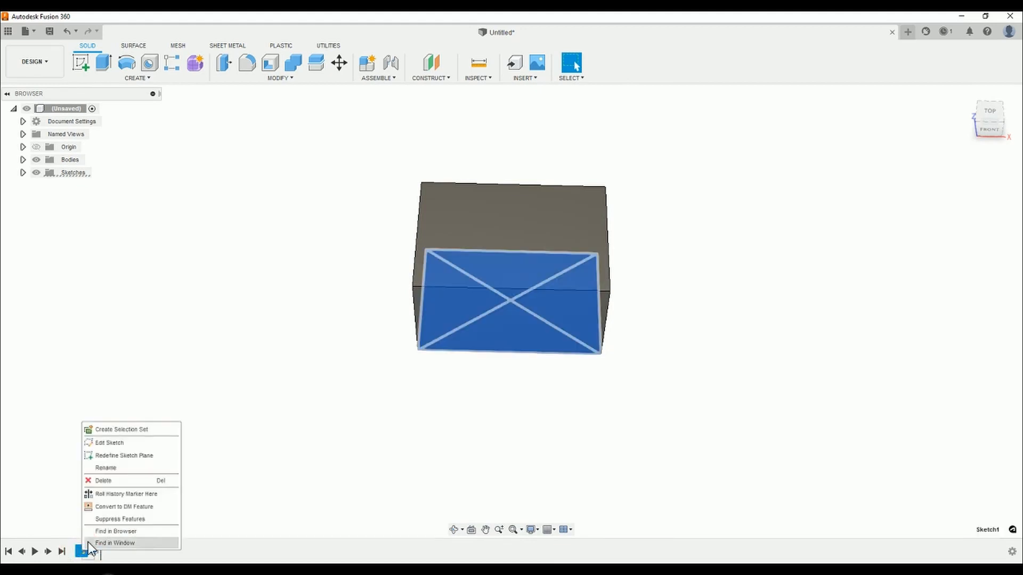
click(143, 443)
double_click(601, 173)
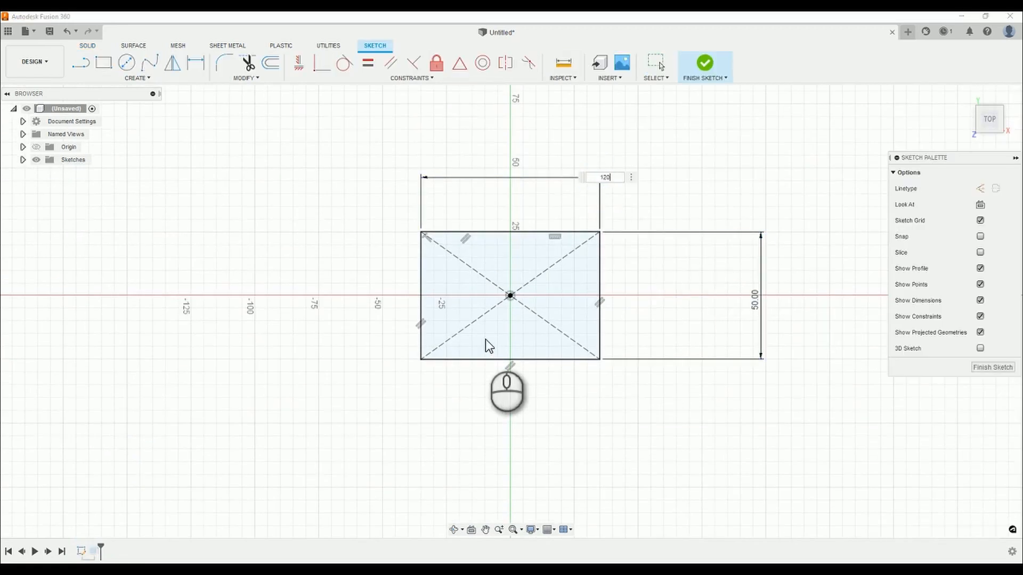
key(Return)
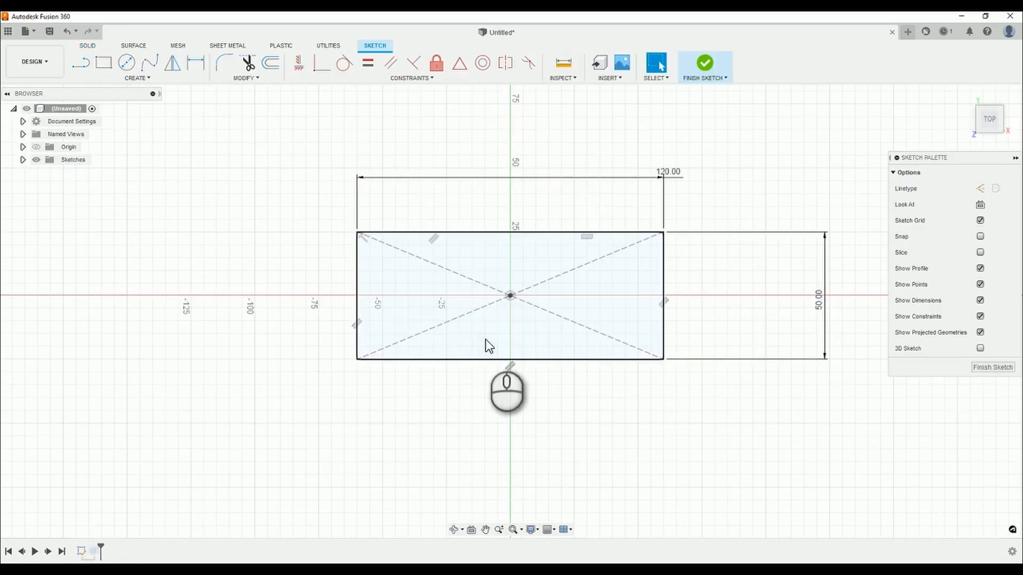
click(705, 63)
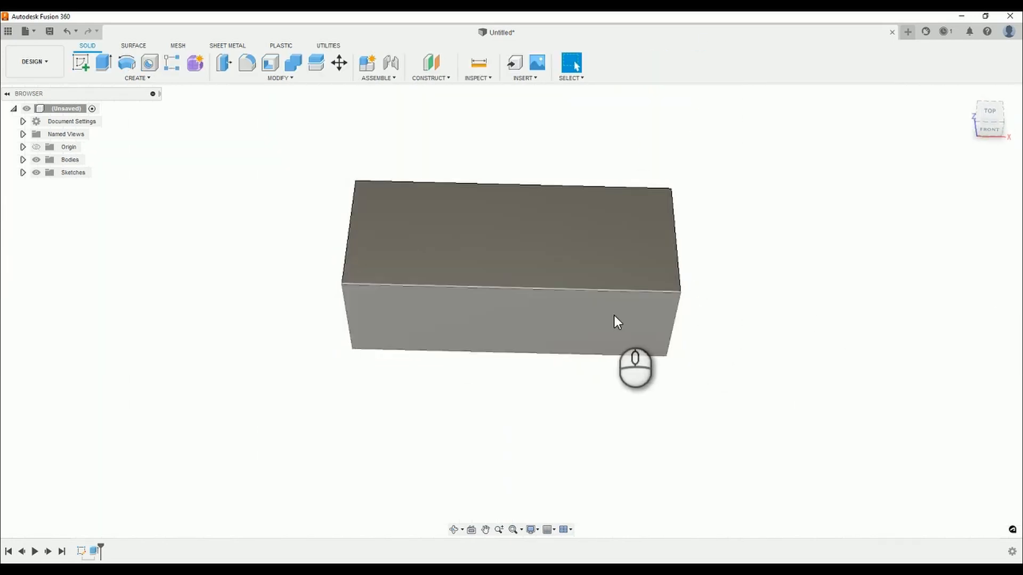
Reopen the base sketch, set the rectangle's width to 110 mm and finish the sketch.
right_click(77, 554)
click(162, 443)
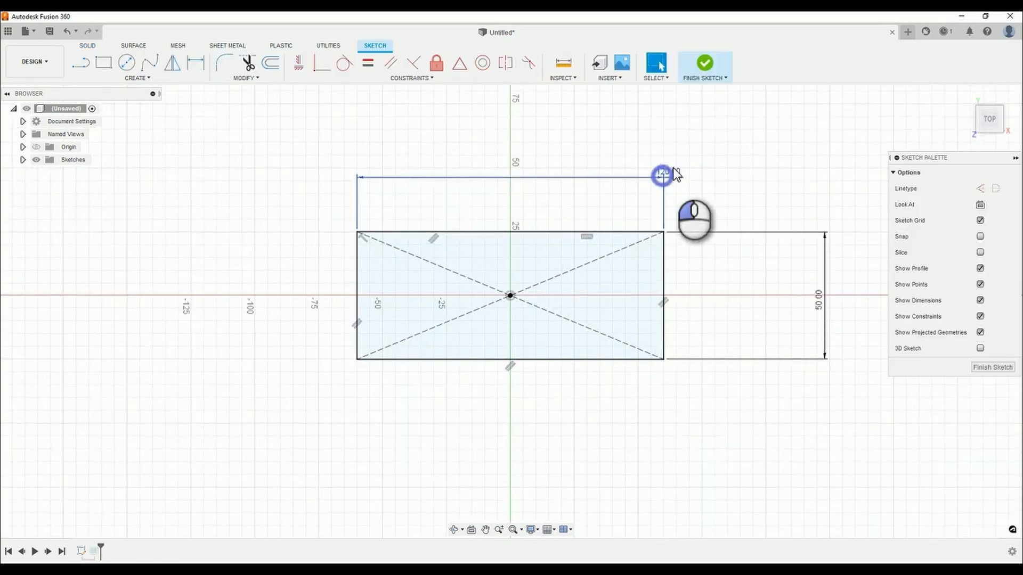
double_click(672, 171)
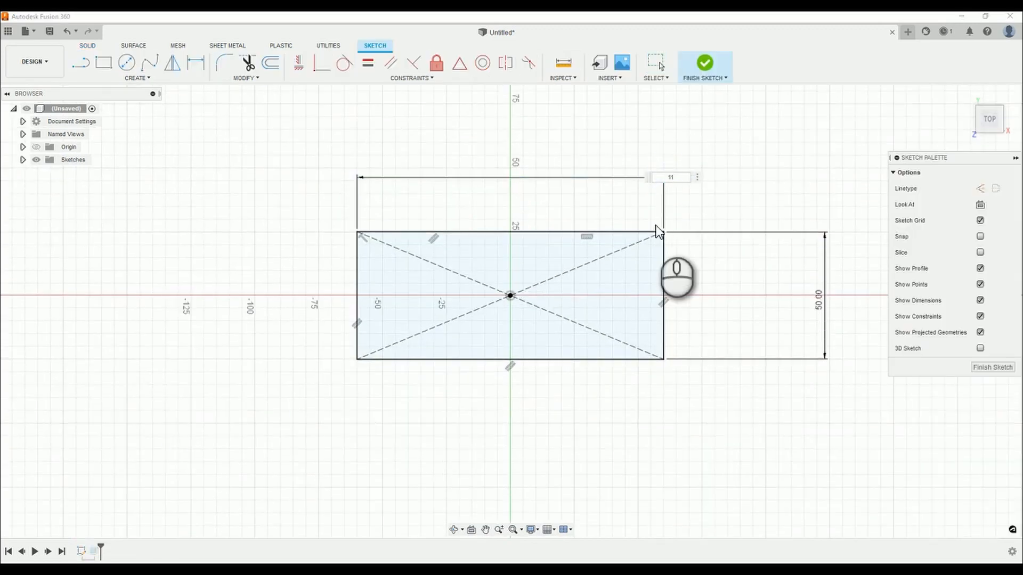
key(Return)
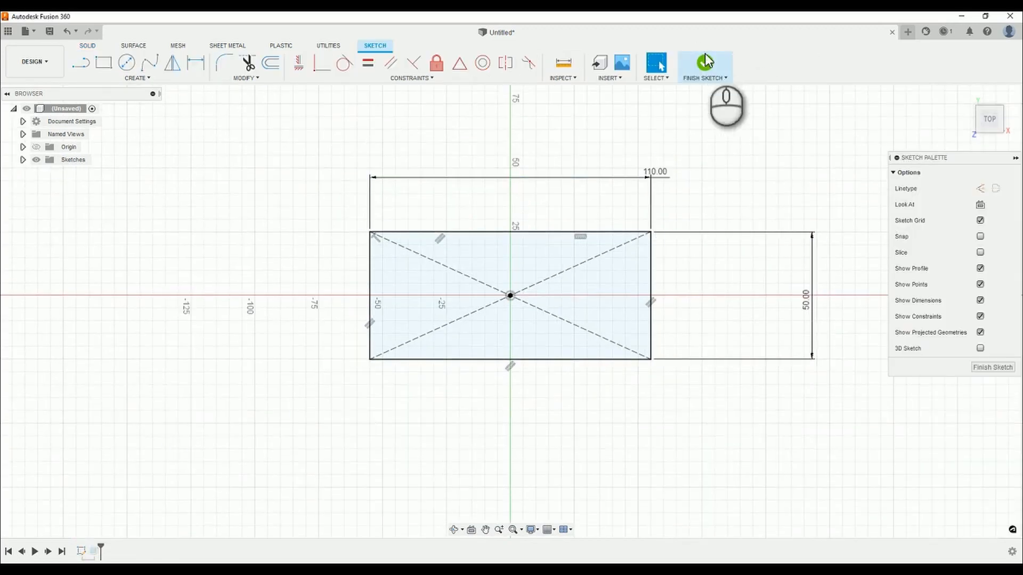
click(684, 78)
Undo both width edits of the base sketch and return to the solid block.
mouse_move(511, 245)
shift+middle_down()
mouse_move(526, 263)
mouse_move(503, 263)
shift+middle_up()
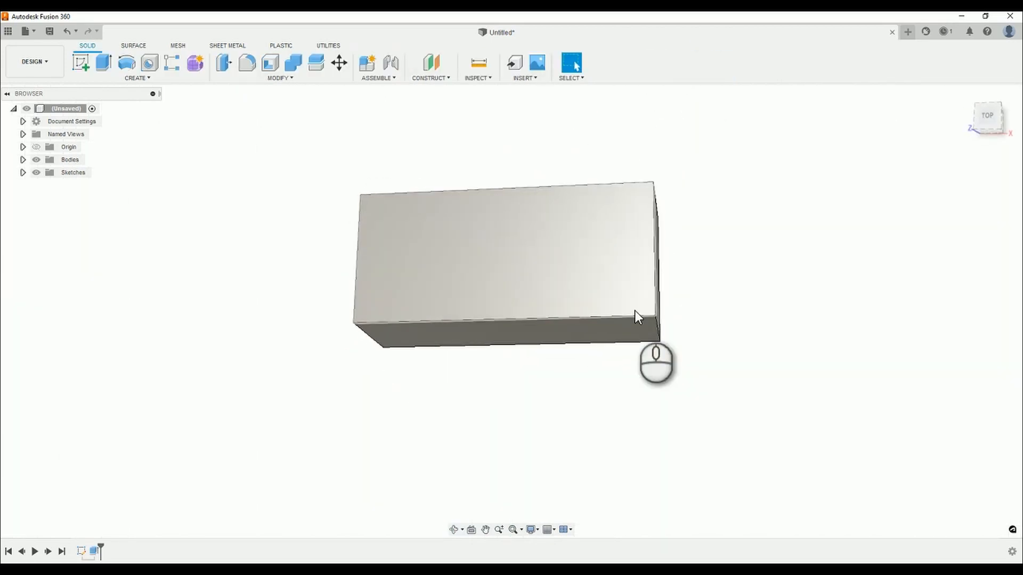
key(ctrl+z)
key(ctrl+z)
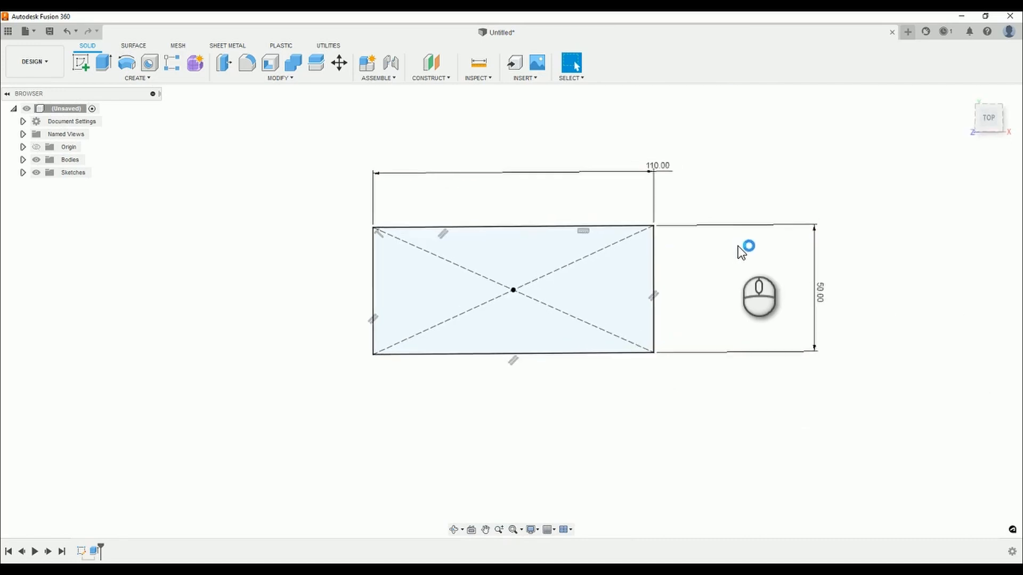
key(ctrl+z)
key(ctrl+z)
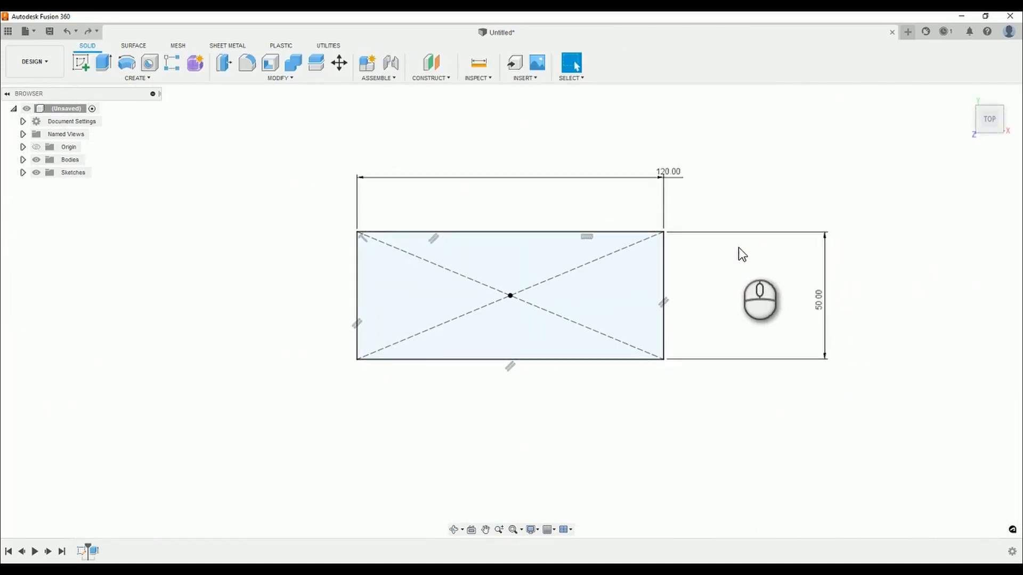
click(704, 65)
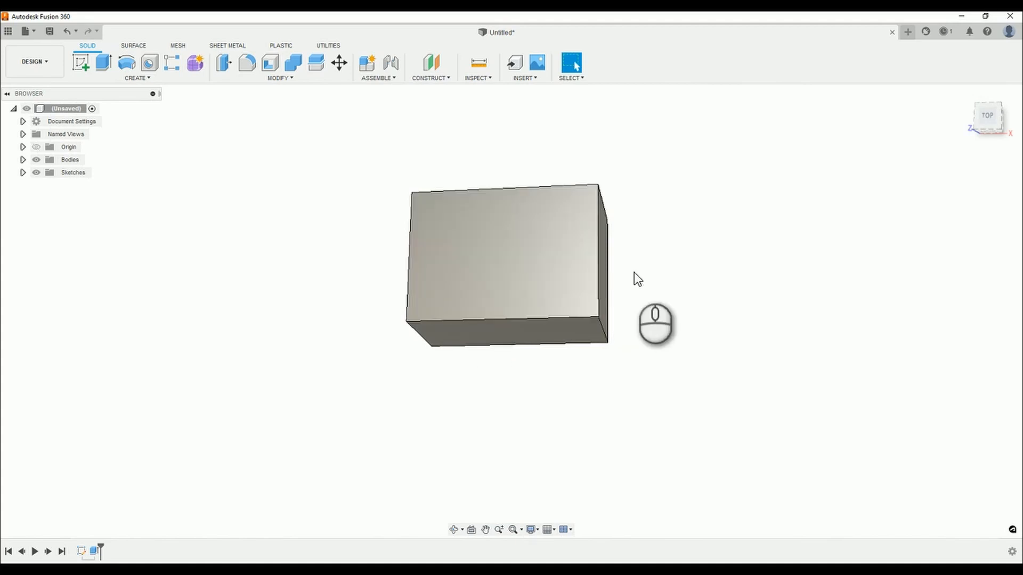
Use Press Pull on the block's end face on the positive X side to offset it outward by 31.5 mm.
mouse_move(646, 268)
shift+middle_down()
mouse_move(655, 271)
mouse_move(632, 260)
mouse_move(658, 263)
mouse_move(628, 258)
mouse_move(646, 255)
mouse_move(628, 246)
shift+middle_up()
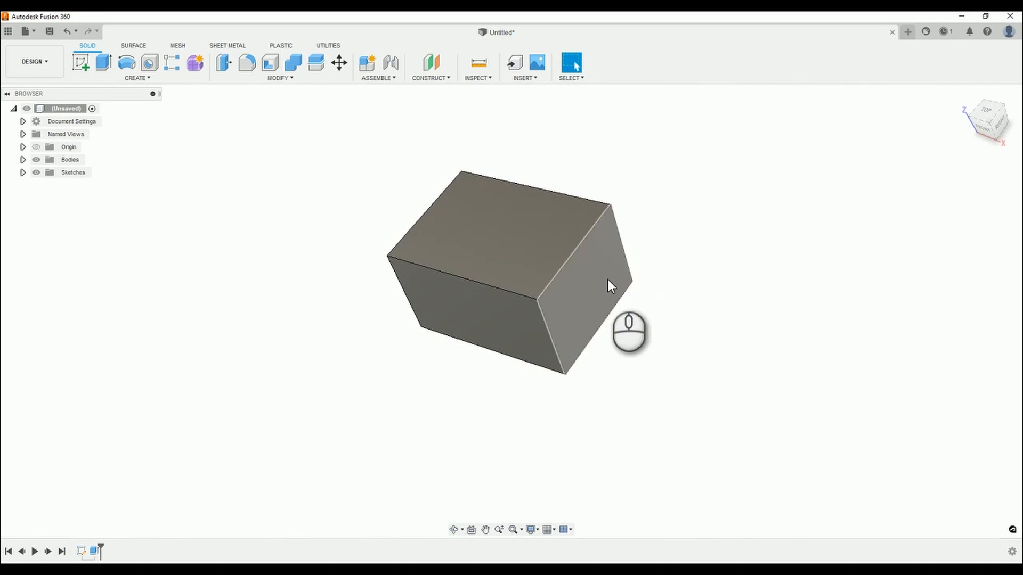
right_click(594, 273)
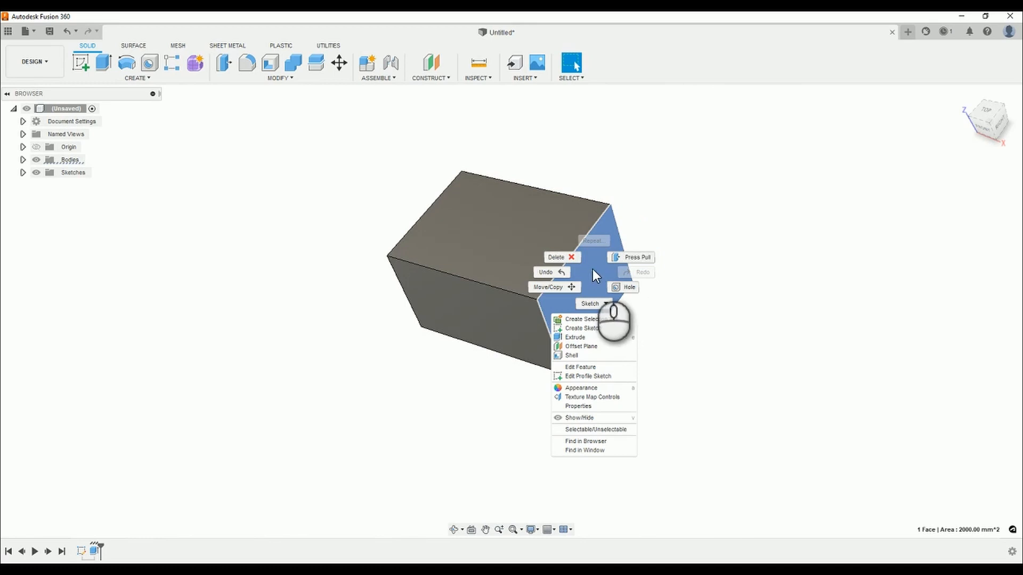
click(679, 233)
click(597, 269)
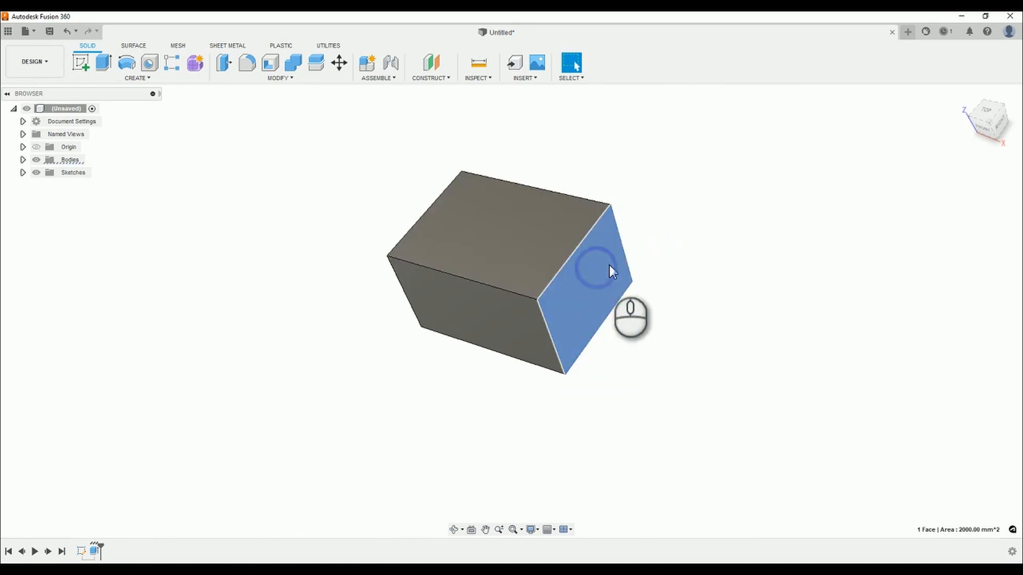
right_click(606, 251)
click(639, 235)
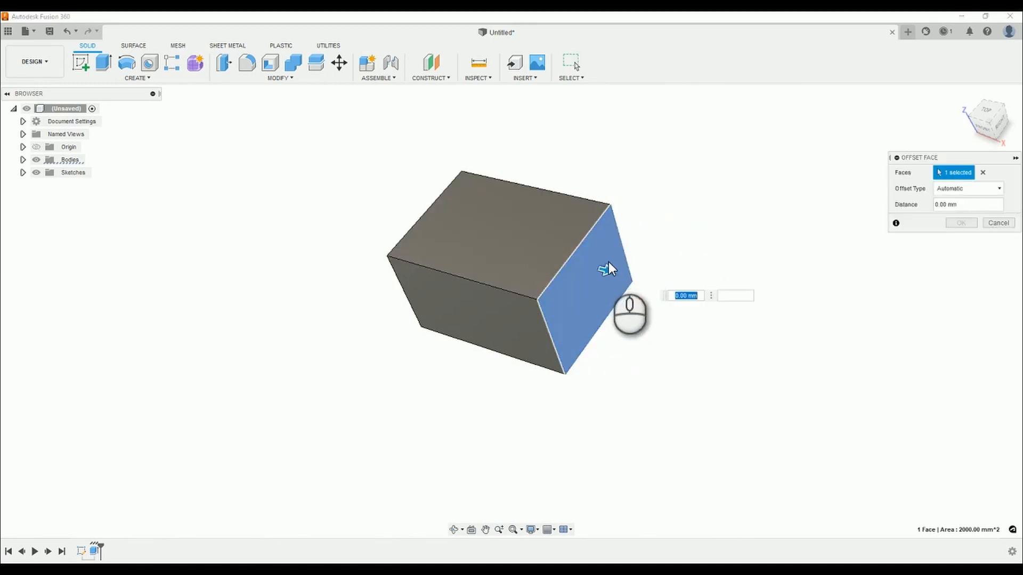
drag(605, 269, 679, 290)
shift+middle_drag(644, 220, 691, 263)
drag(691, 263, 721, 265)
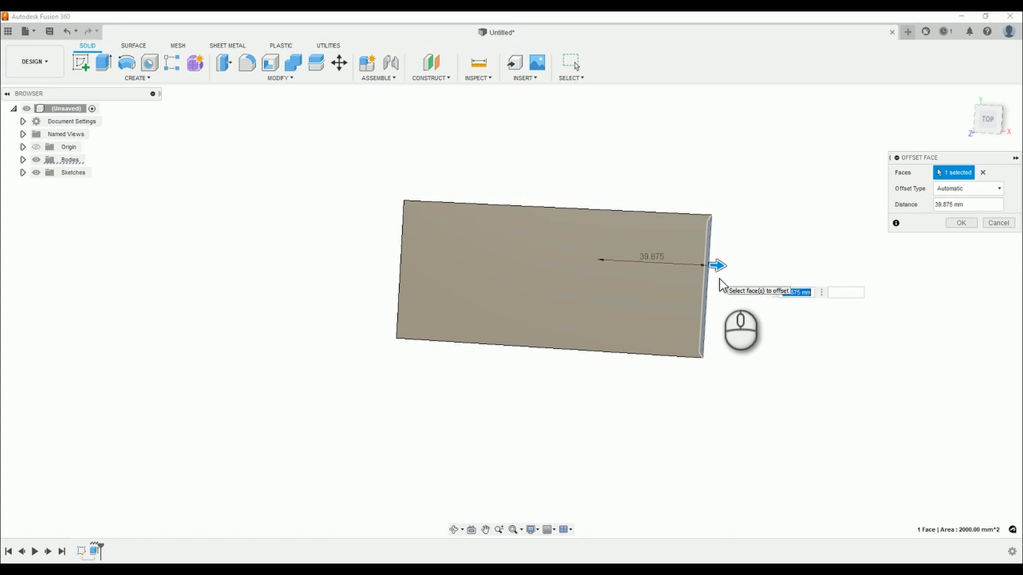
text(3)
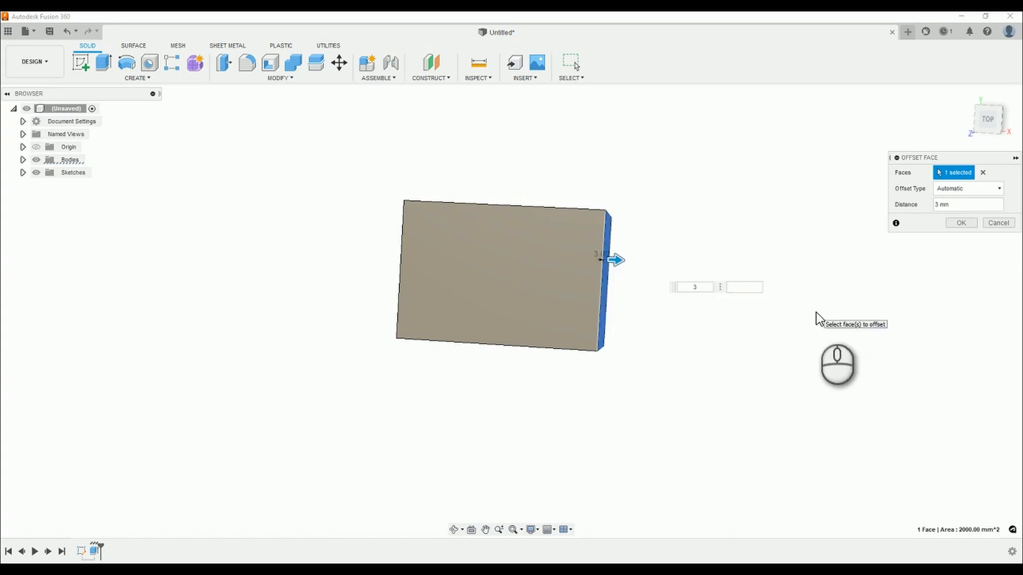
text(1.5)
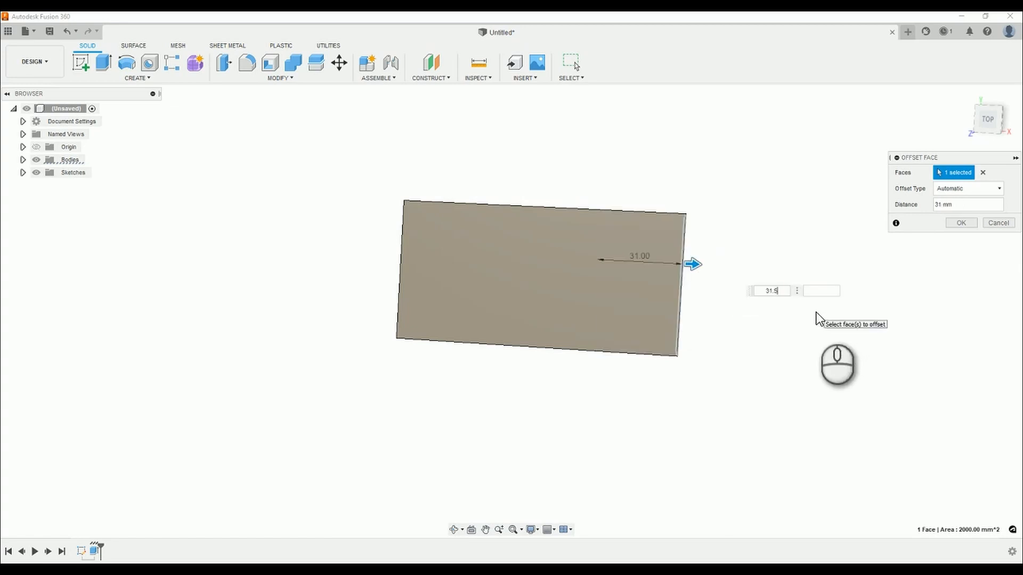
key(Return)
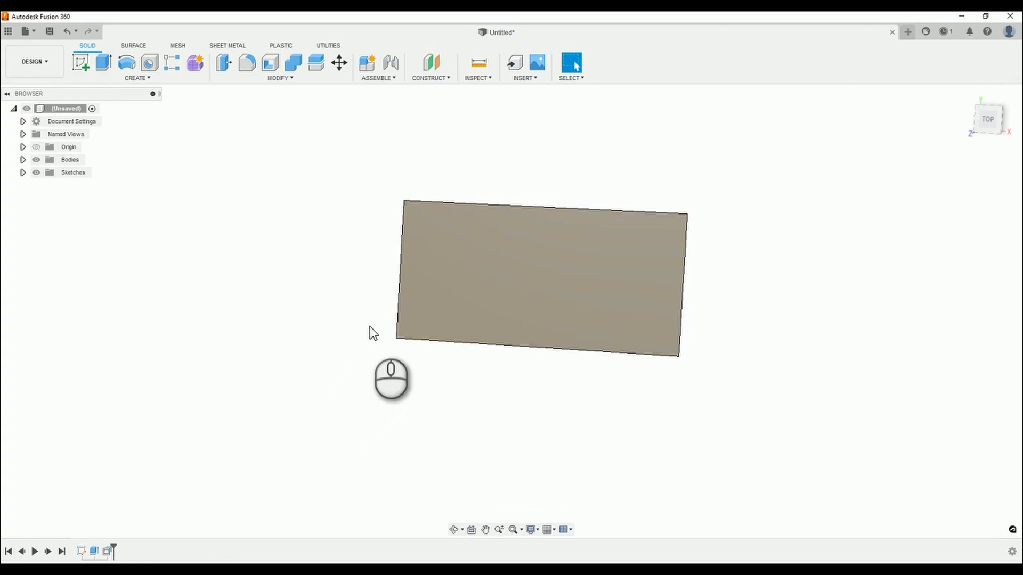
Try to assign the keyboard shortcut shift+~ to the Change Parameters command.
shift+middle_drag(370, 327, 341, 77)
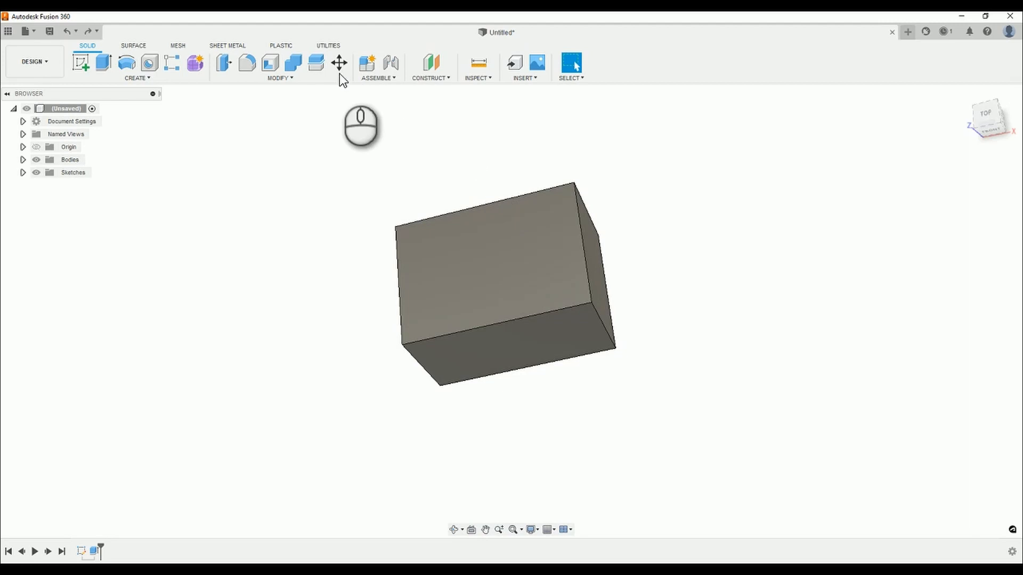
click(311, 81)
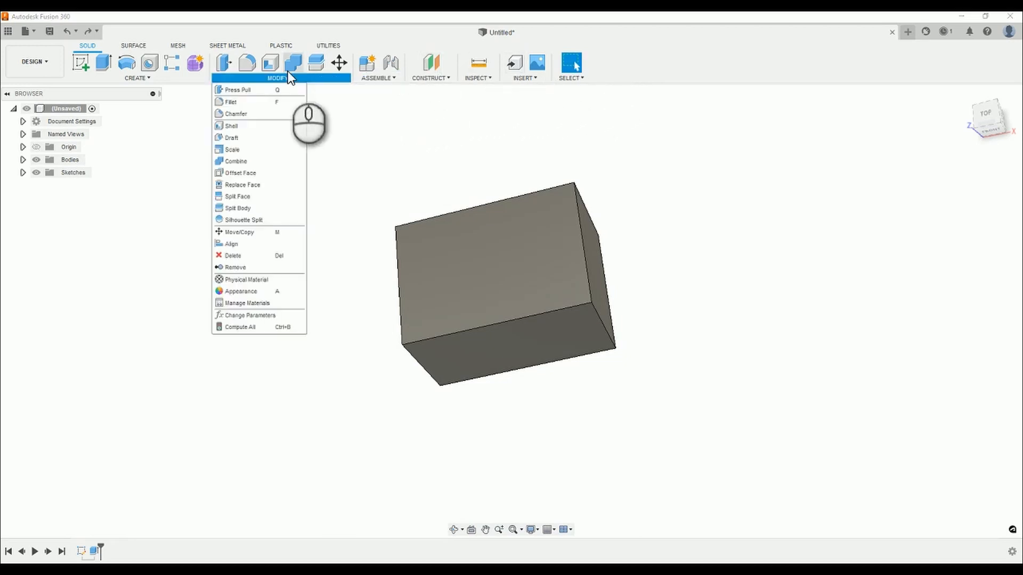
click(298, 316)
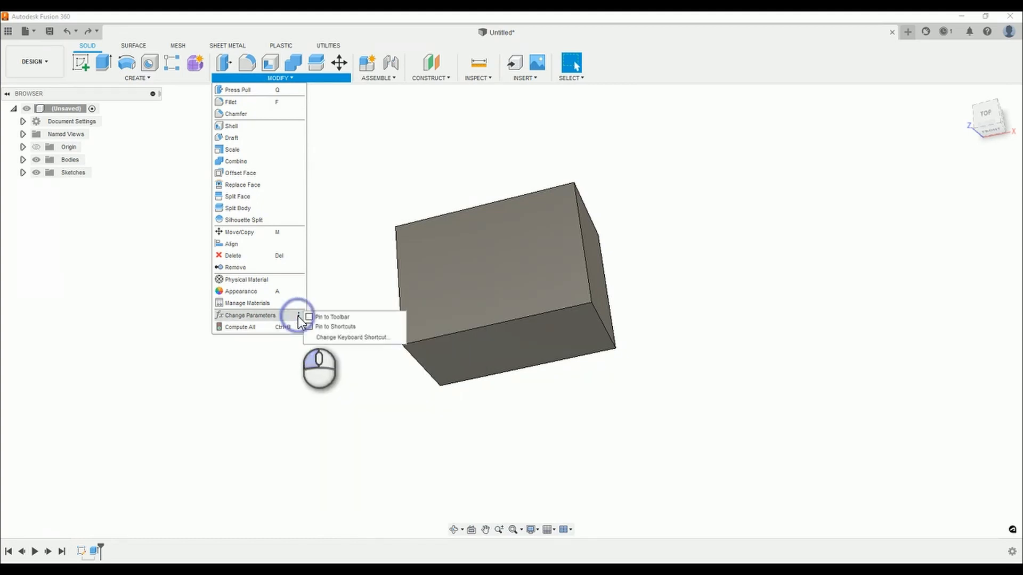
click(341, 337)
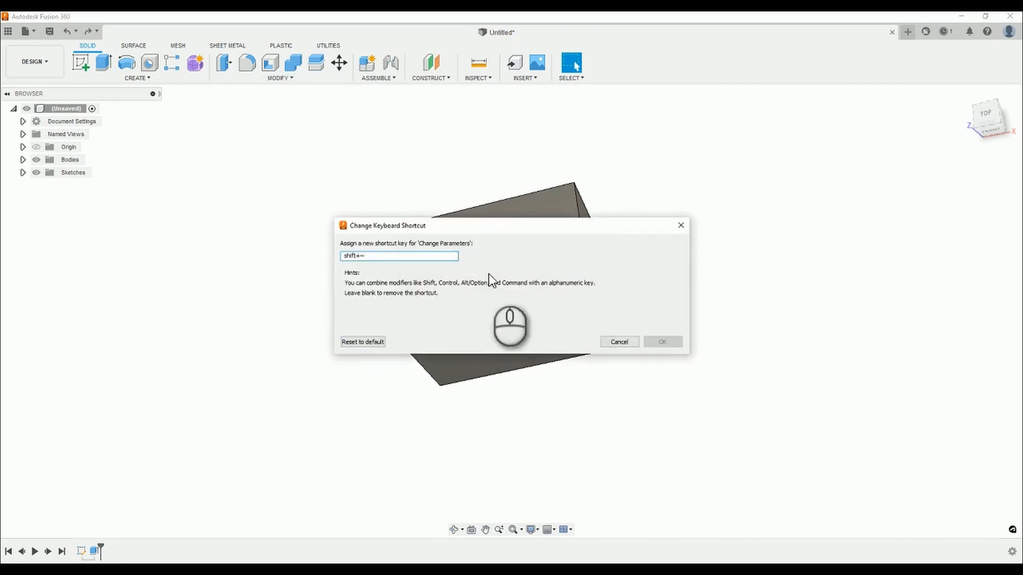
click(399, 256)
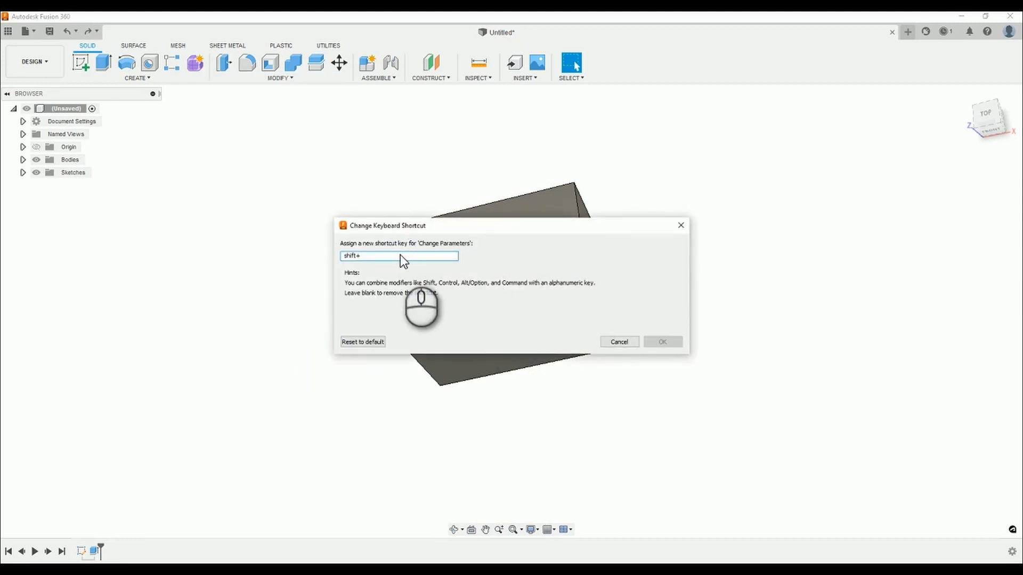
key(Return)
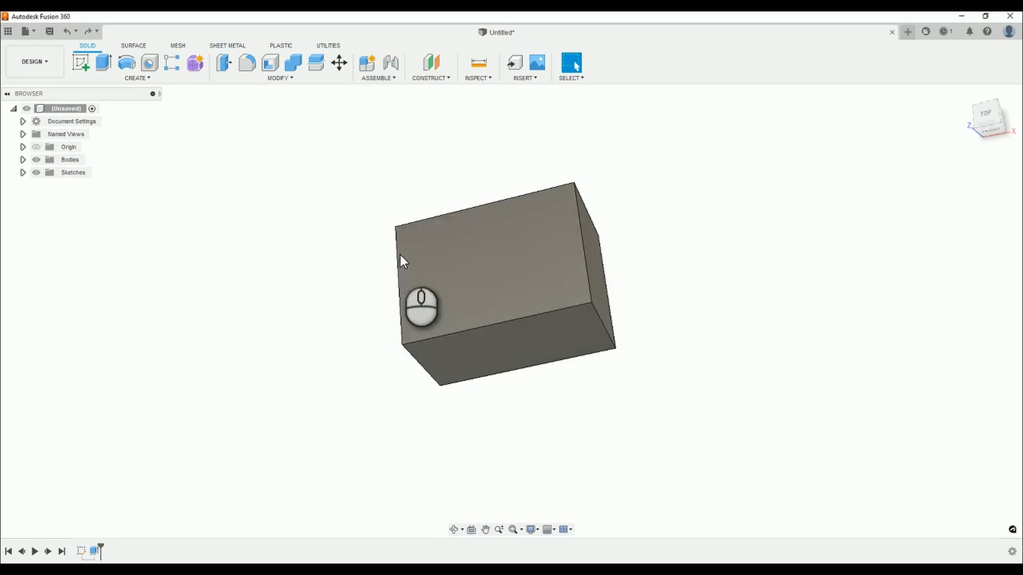
Open Change Parameters and start a new user parameter named CWidth.
click(295, 77)
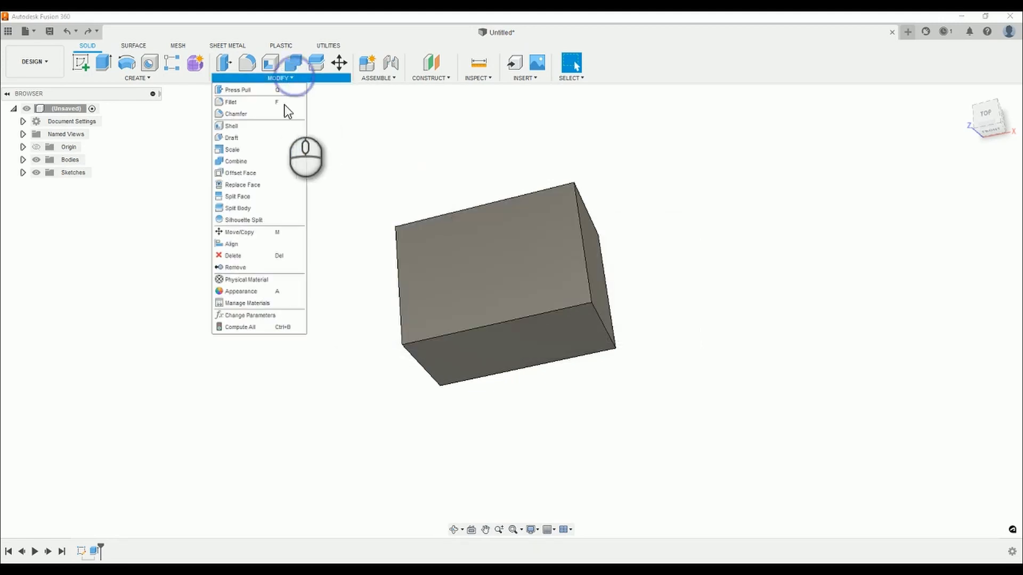
click(257, 315)
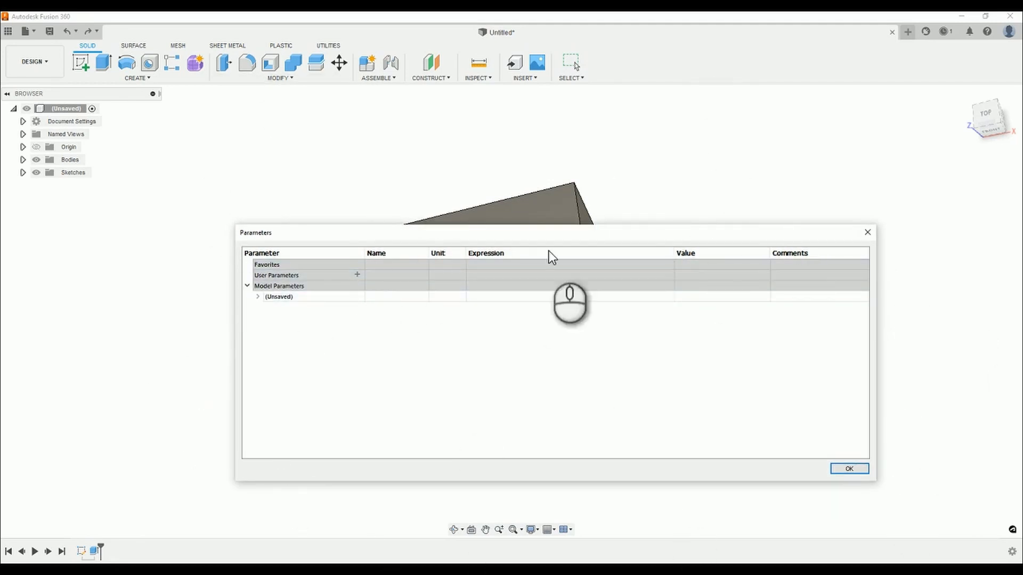
click(357, 275)
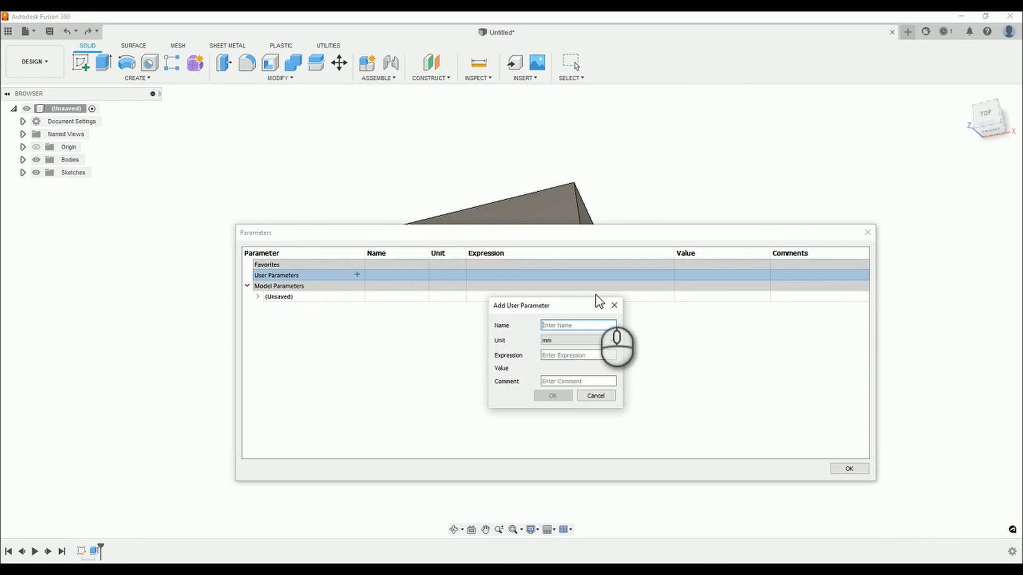
text(CWidt)
key(BackSpace)
key(BackSpace)
key(BackSpace)
key(BackSpace)
text(jkd)
key(BackSpace)
key(BackSpace)
key(BackSpace)
key(BackSpace)
text(CWidt)
key(BackSpace)
key(BackSpace)
key(BackSpace)
key(BackSpace)
text(W)
key(BackSpace)
key(BackSpace)
text(CuboidWidt)
key(BackSpace)
key(BackSpace)
key(BackSpace)
key(BackSpace)
key(BackSpace)
key(BackSpace)
key(BackSpace)
key(BackSpace)
key(BackSpace)
key(BackSpace)
text(CWidth)
Give the new CWidth parameter the expression 50 mm and the comment "Cuboid Width", and add it.
key(Tab)
key(Tab)
text(120)
key(BackSpace)
key(BackSpace)
key(BackSpace)
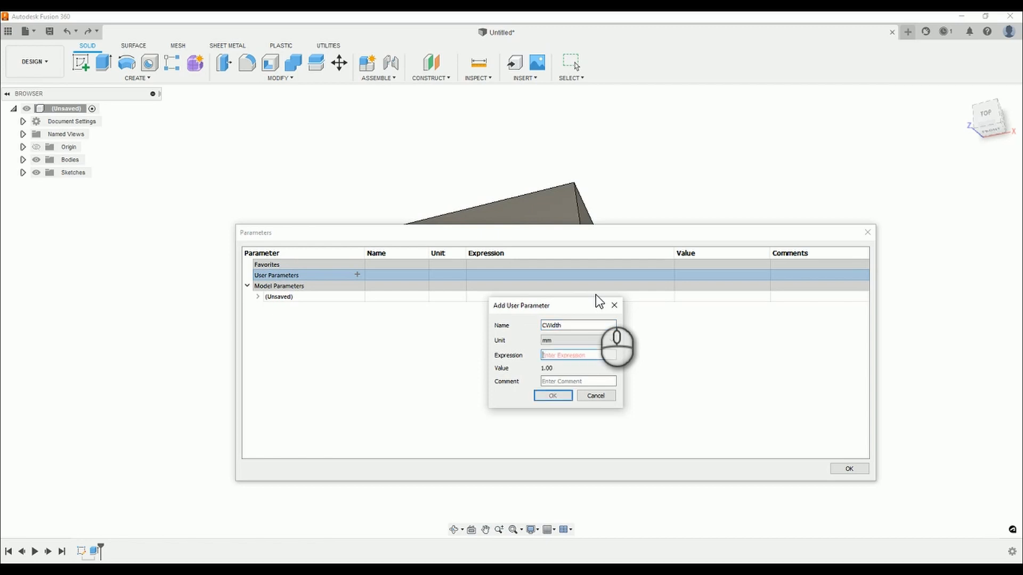
text(50)
key(Tab)
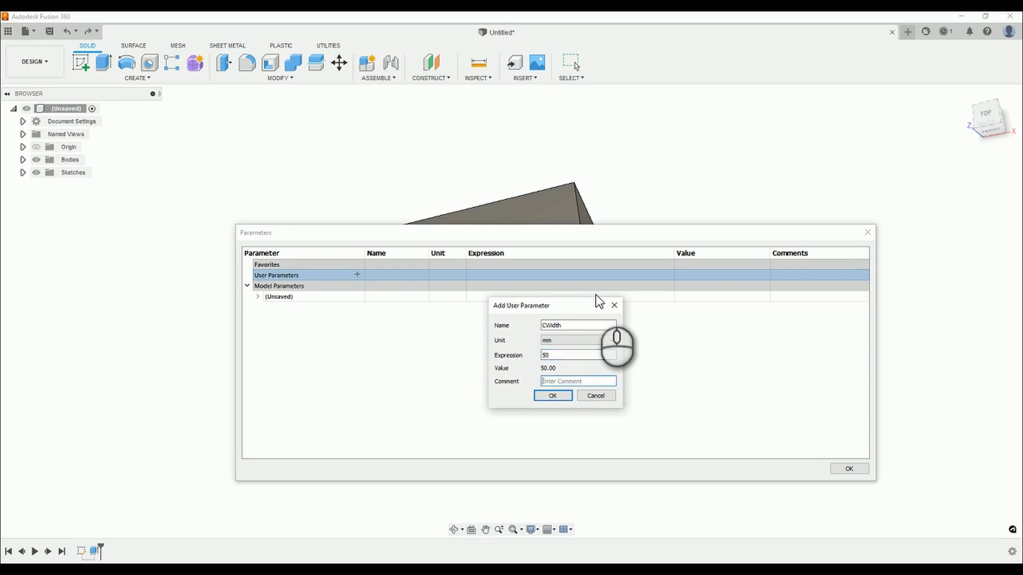
text(Cuboid Width)
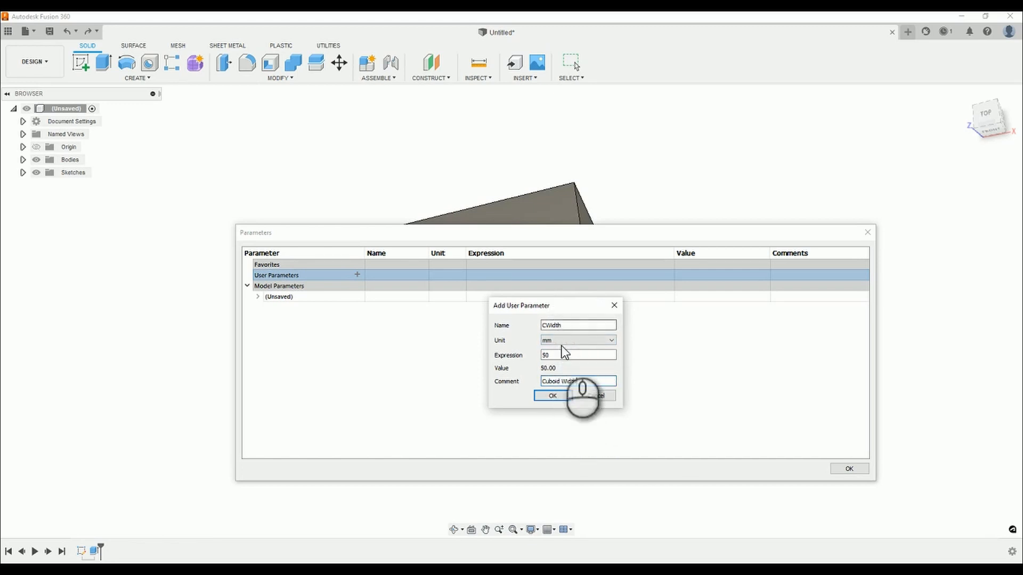
click(561, 398)
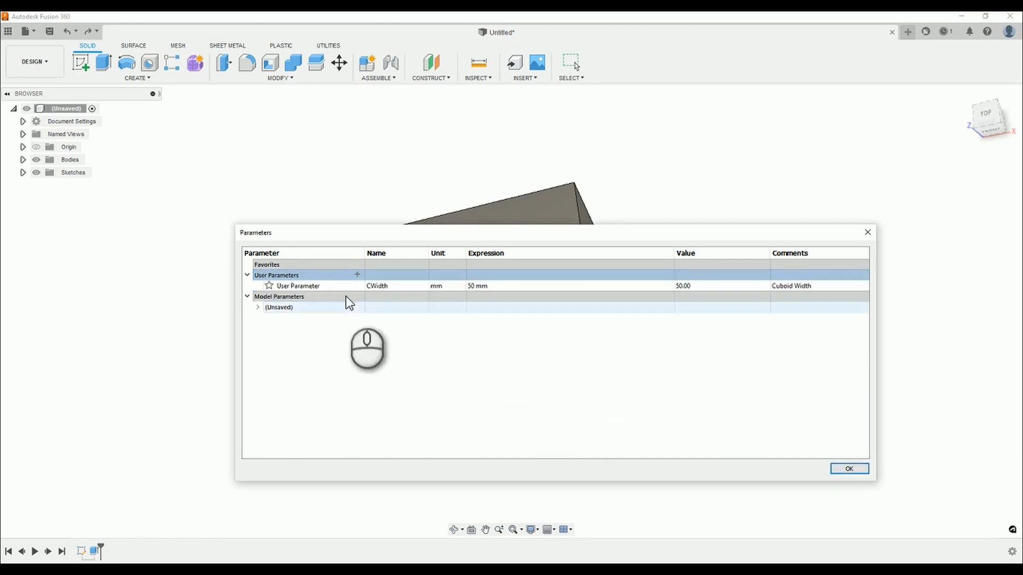
Add a user parameter named CDepth with the expression 50 mm and the comment "Cuboid Depth".
click(357, 275)
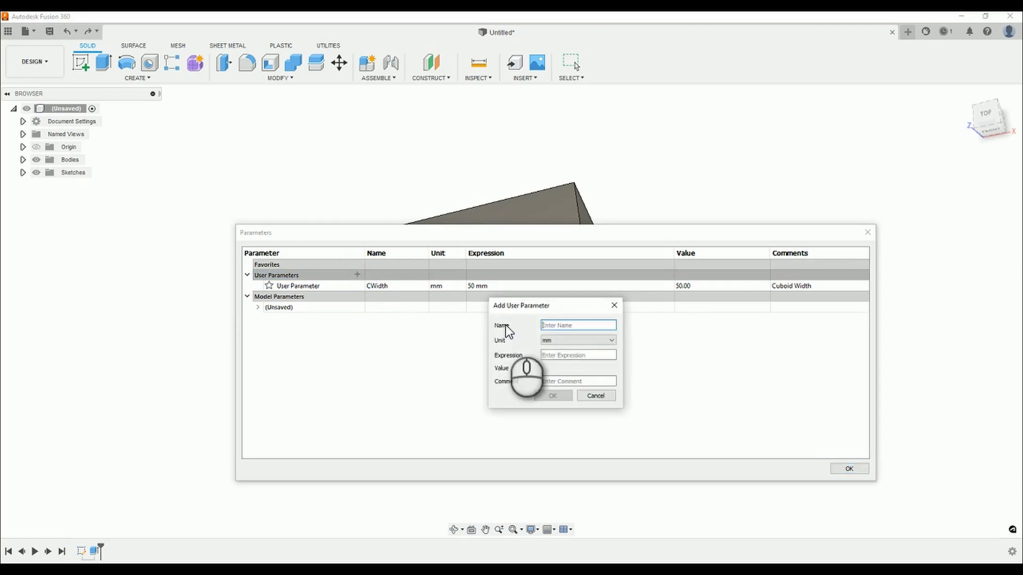
text(C)
text(ubo)
key(BackSpace)
key(BackSpace)
key(BackSpace)
key(BackSpace)
key(BackSpace)
text(Depth)
key(Tab)
key(Tab)
text(50)
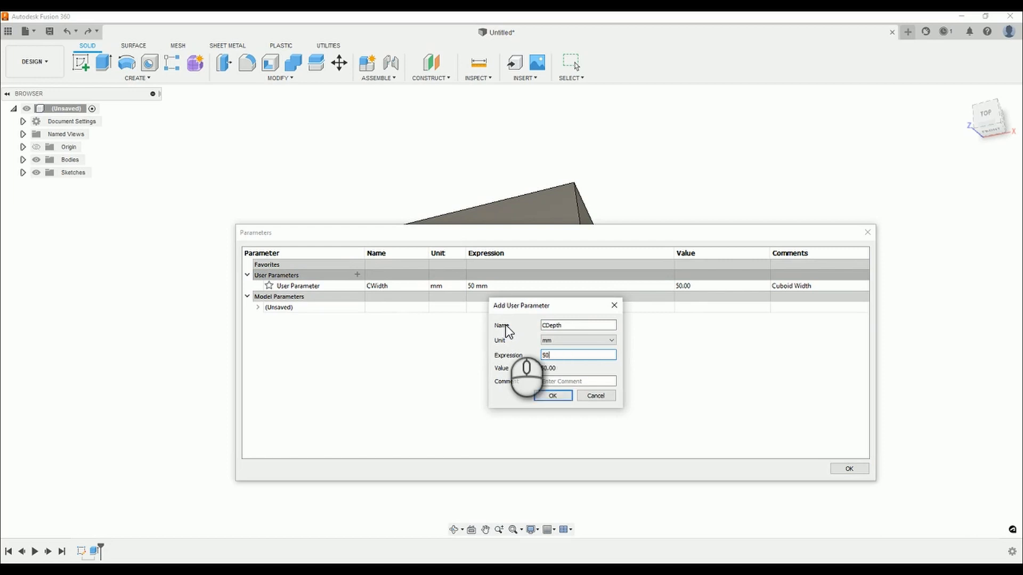
key(Tab)
text(Cuboid D3ep)
key(BackSpace)
key(BackSpace)
key(BackSpace)
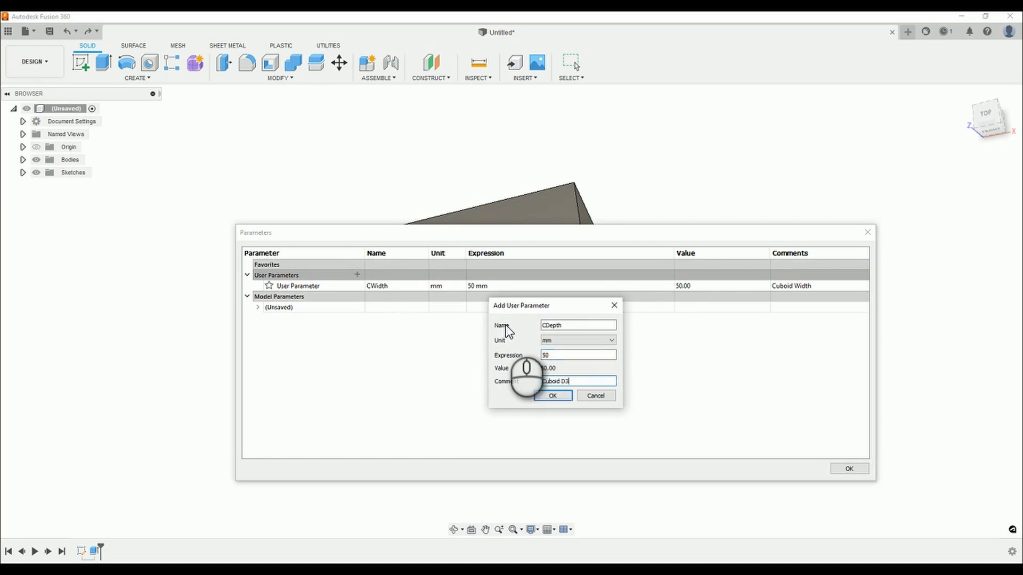
text(epth)
key(Return)
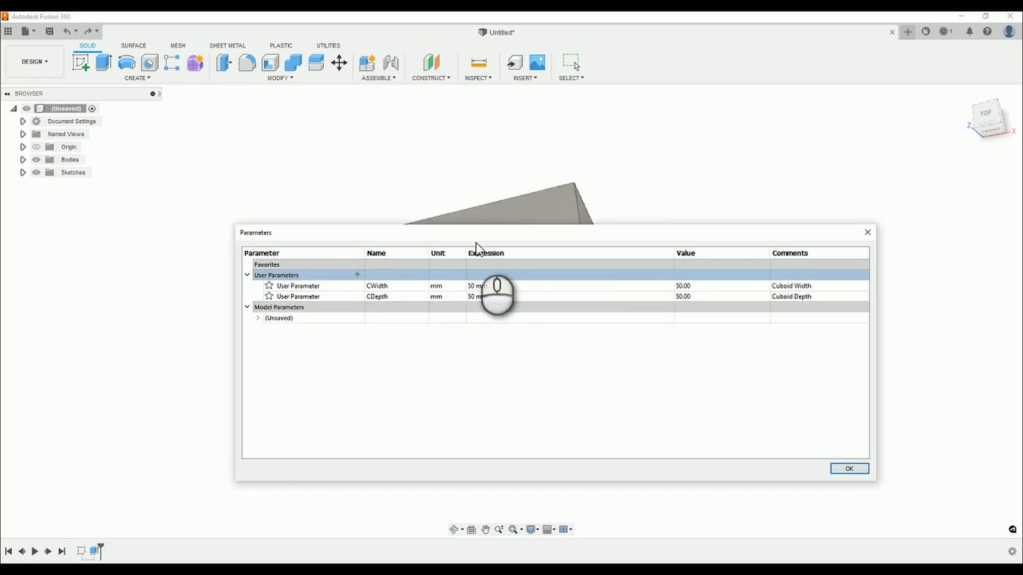
Set the expression of the CWidth user parameter to 70 mm.
double_click(488, 286)
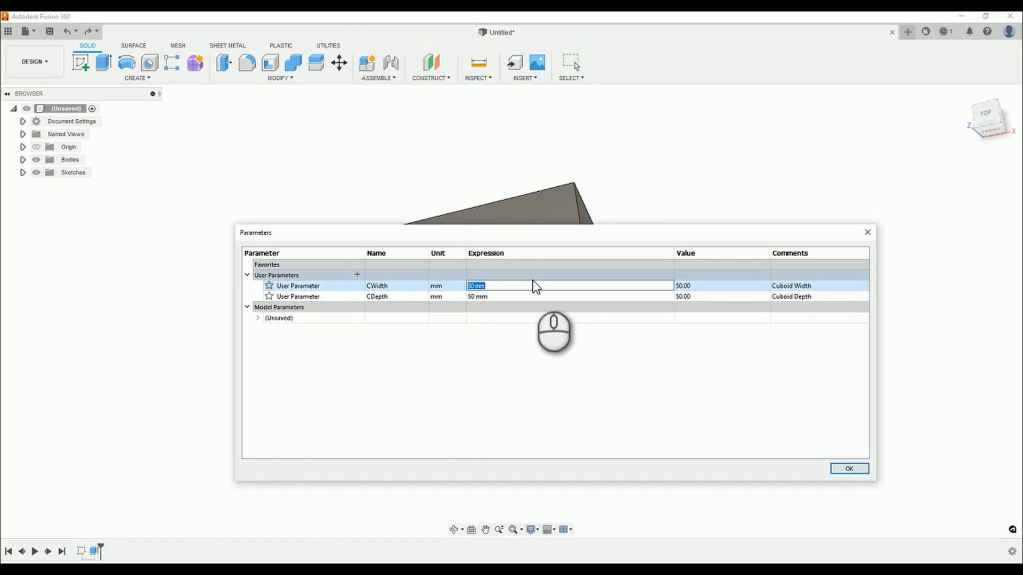
text(70)
key(Return)
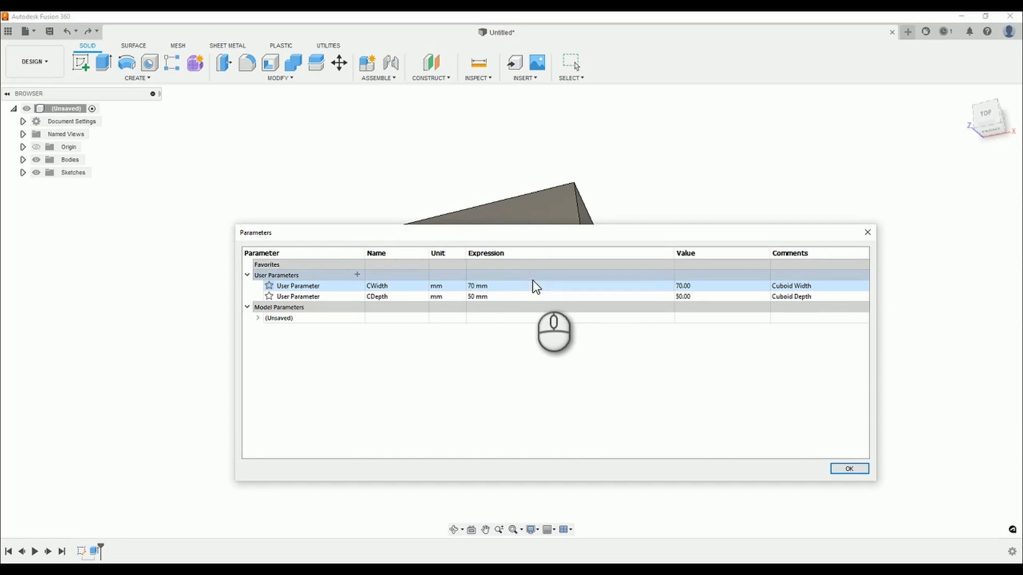
Add a user parameter named CHeight with the expression 40 mm.
click(357, 275)
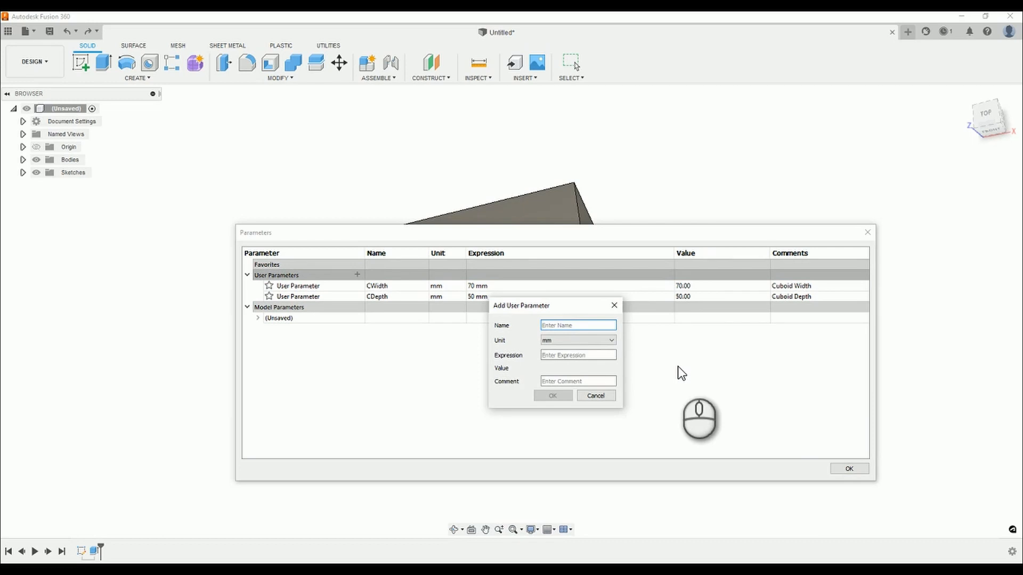
text(CHeight)
key(Tab)
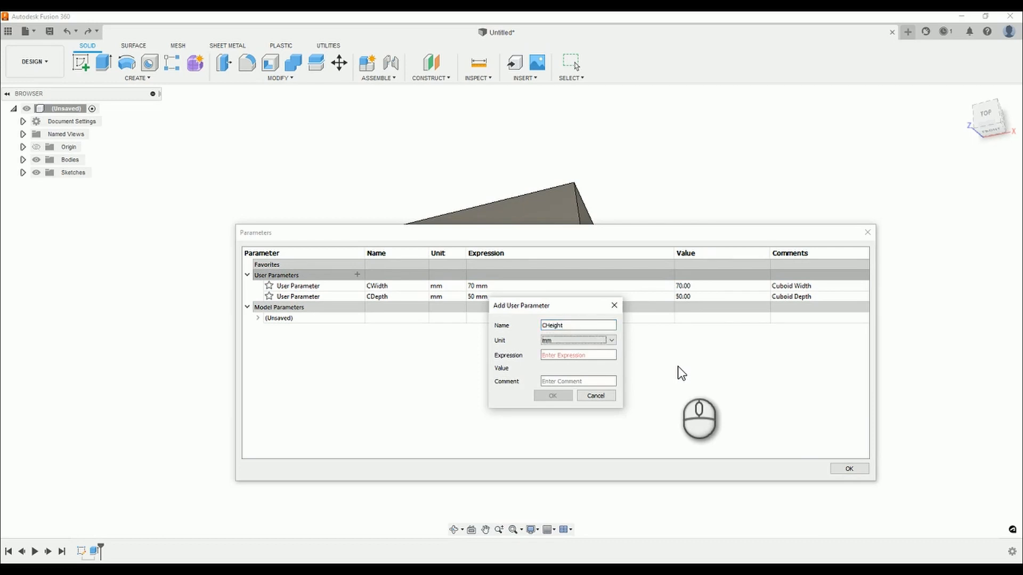
key(Tab)
text(40)
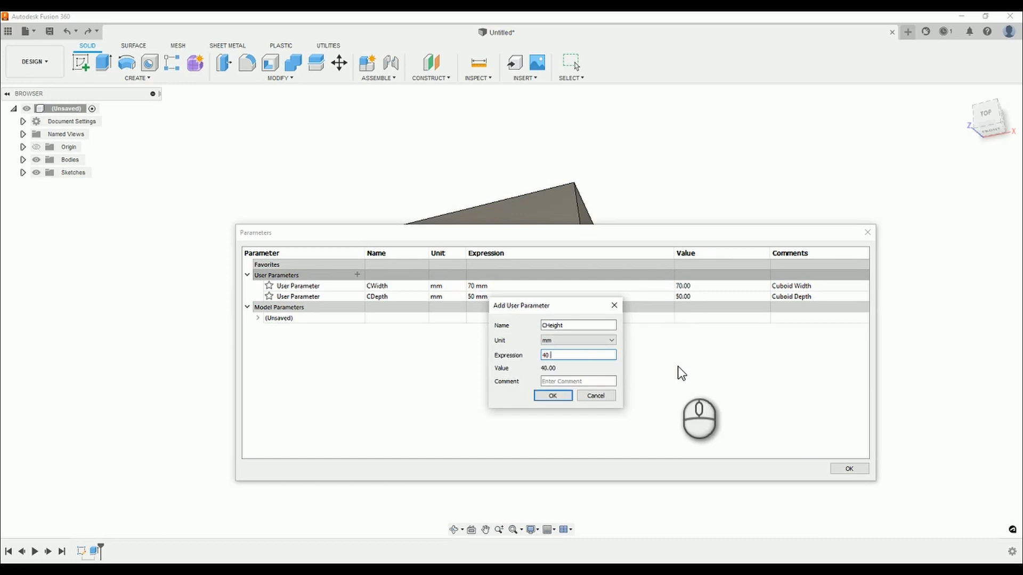
key(Return)
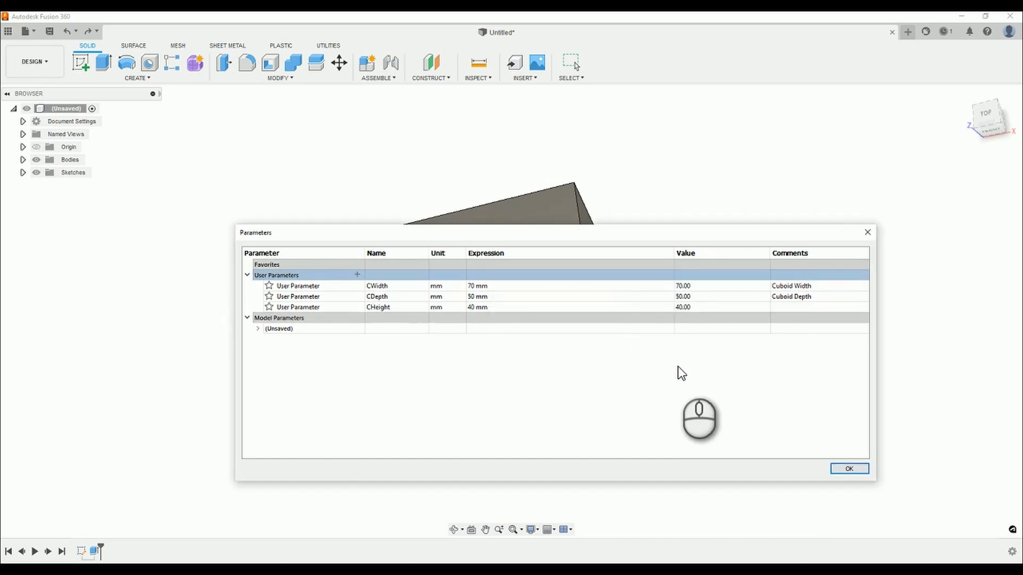
Enter "Cuboid Height" as the comment of the CHeight parameter and confirm the parameter table.
click(799, 308)
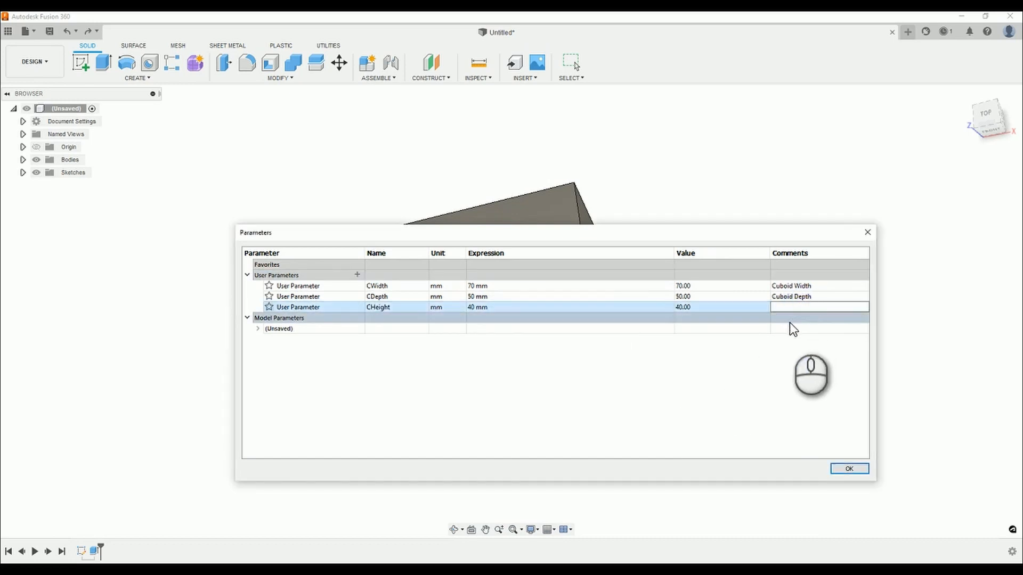
text(vc)
key(Menu)
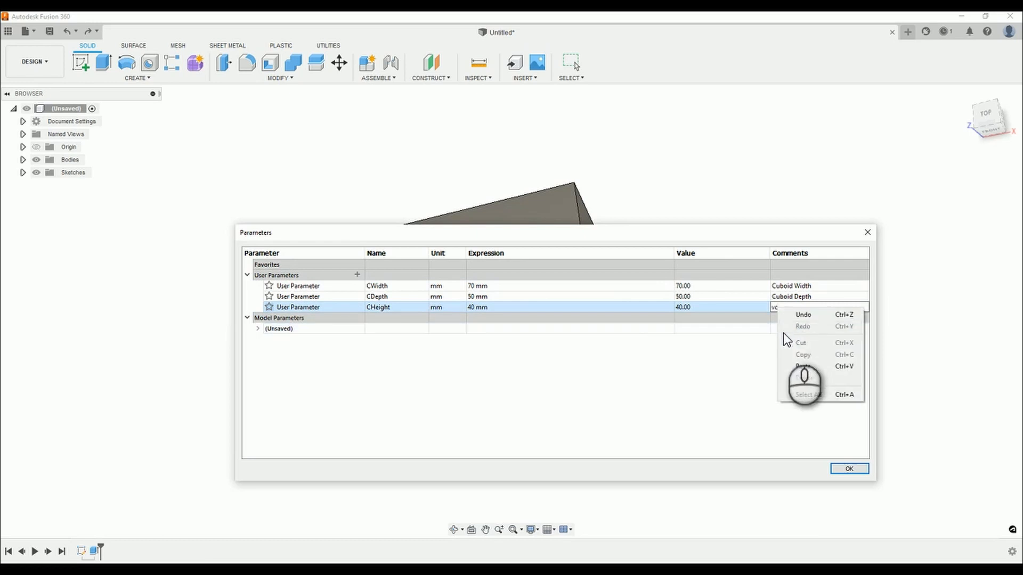
click(855, 295)
click(840, 306)
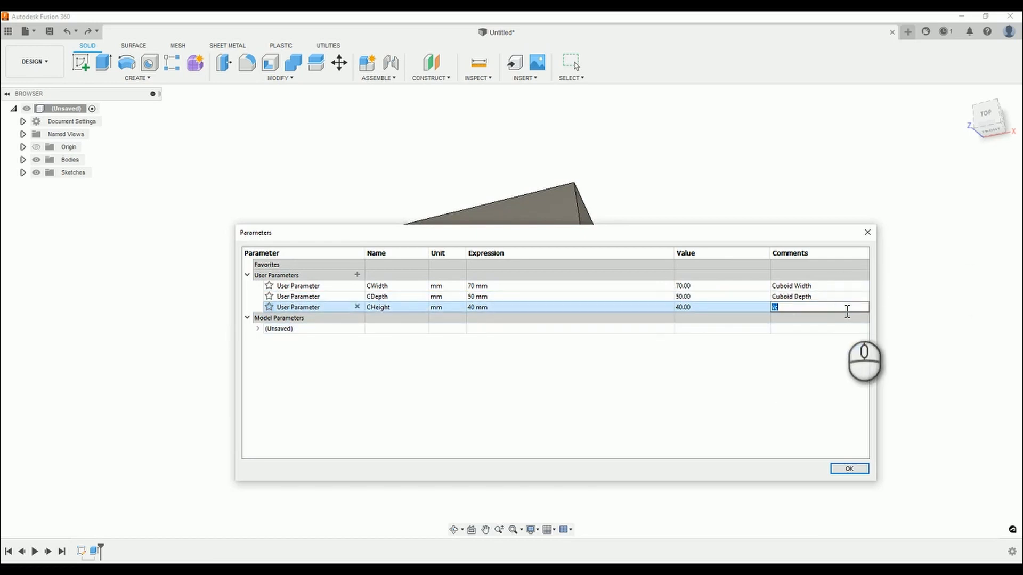
text(Cuboid Height)
key(Return)
click(849, 468)
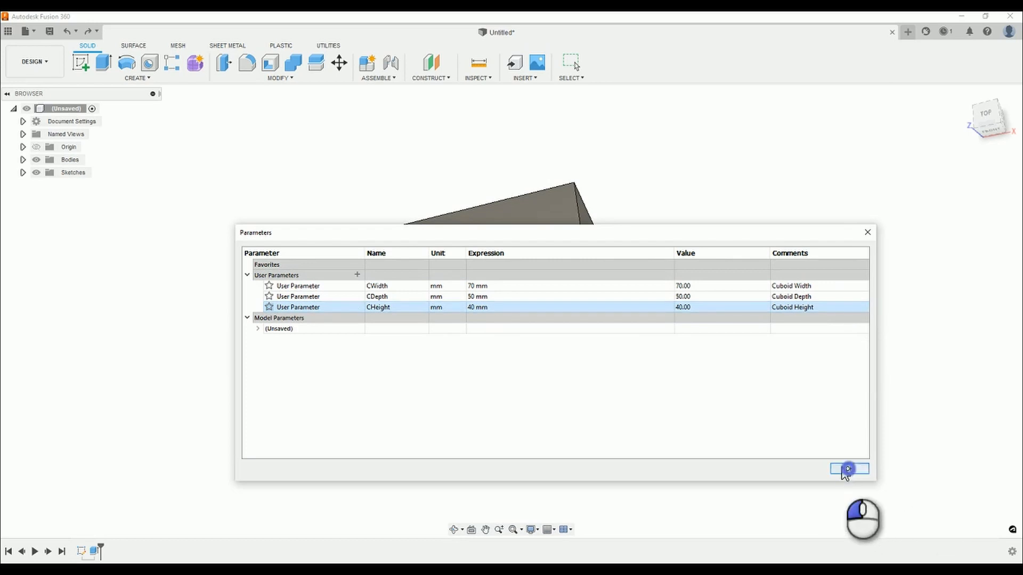
Edit the block's base sketch and link the rectangle's horizontal width dimension to the CWidth parameter.
right_click(81, 550)
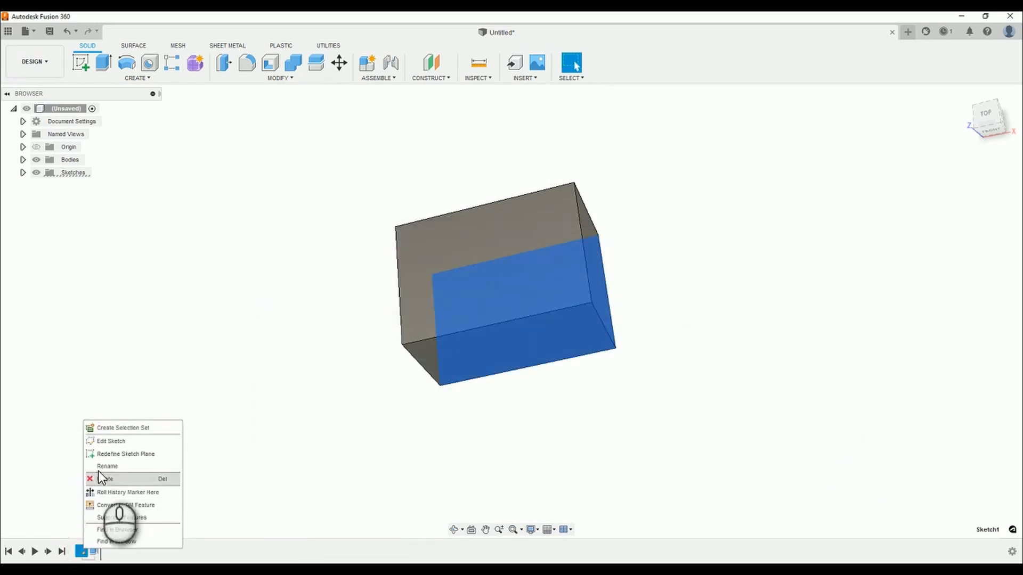
click(128, 440)
double_click(612, 192)
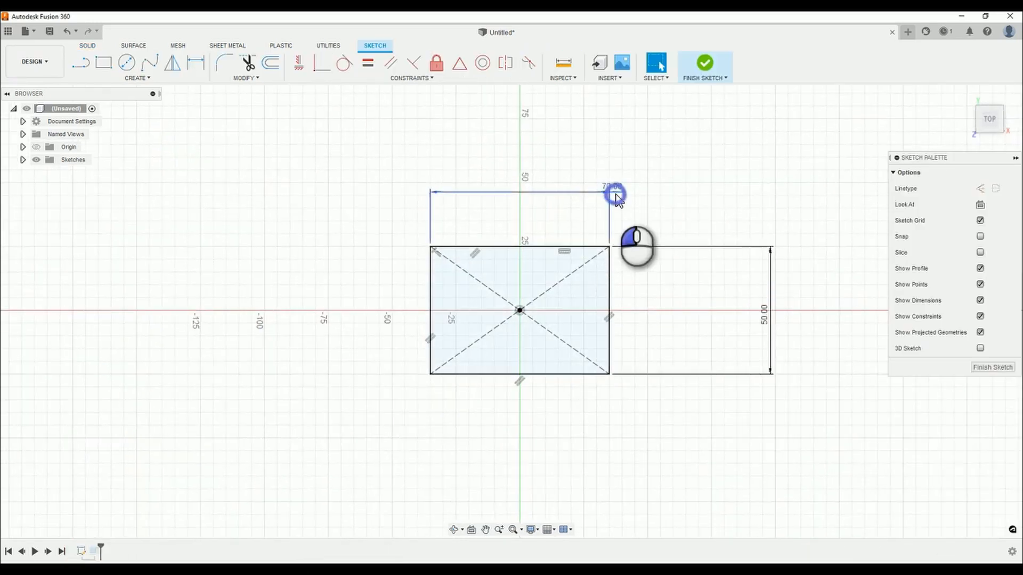
text(c)
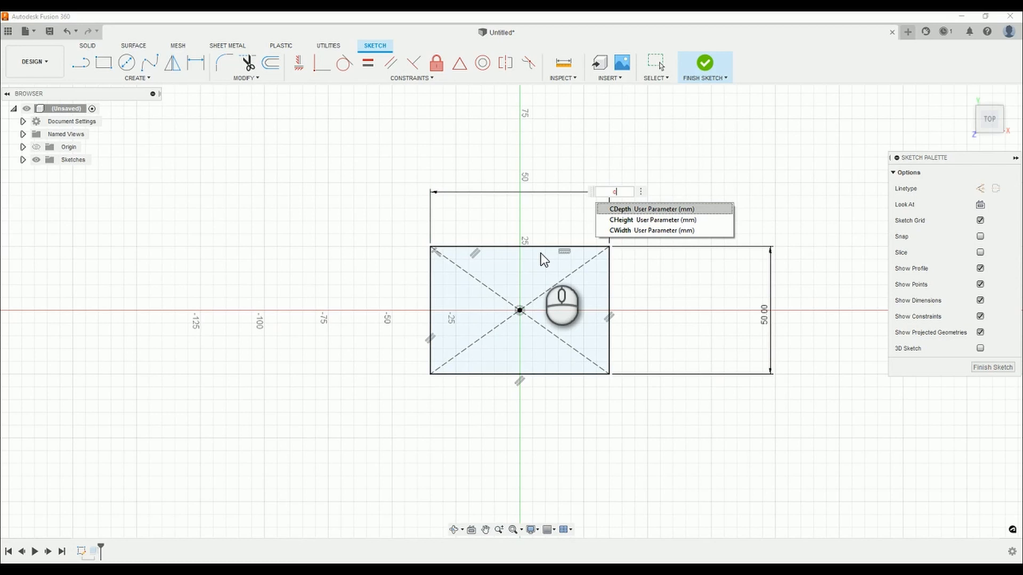
text(w)
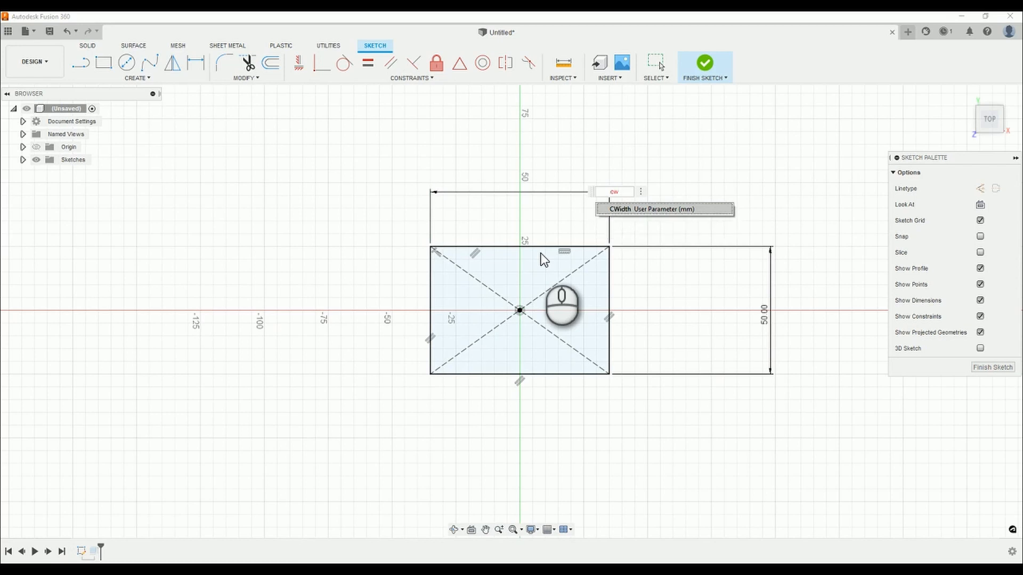
key(Return)
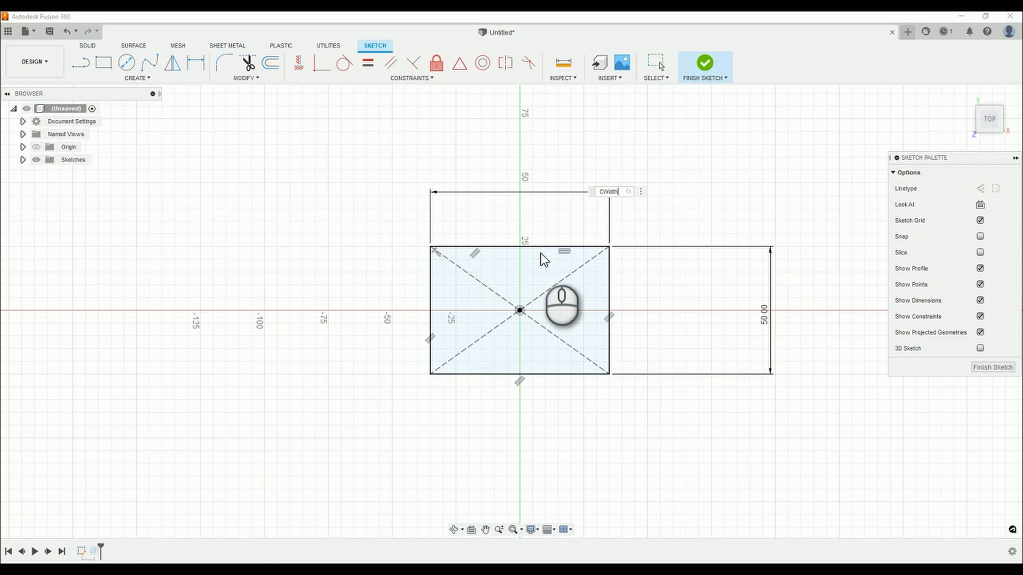
key(Return)
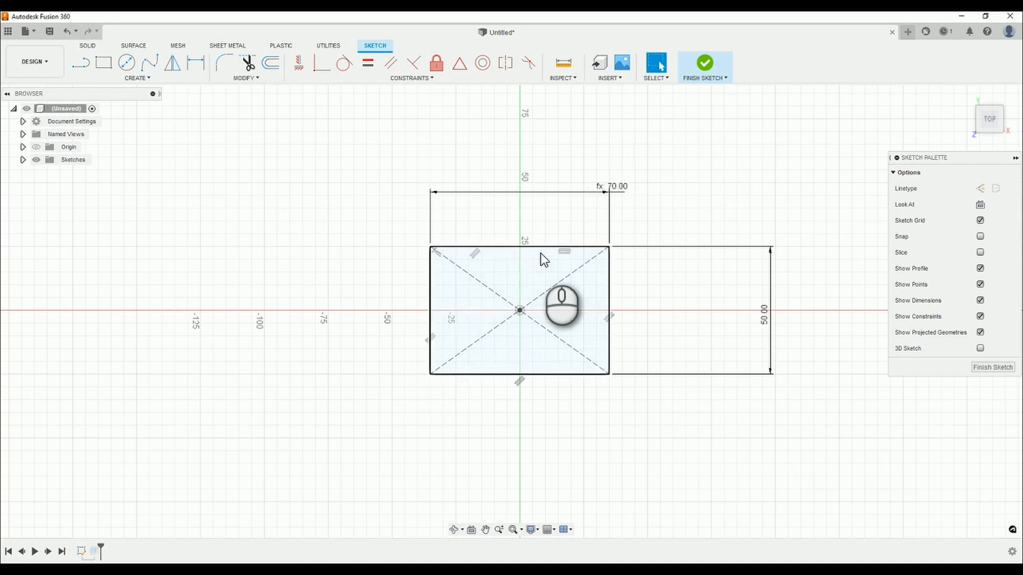
Link the rectangle's vertical depth dimension to the CDepth parameter and finish the sketch.
click(767, 304)
double_click(768, 305)
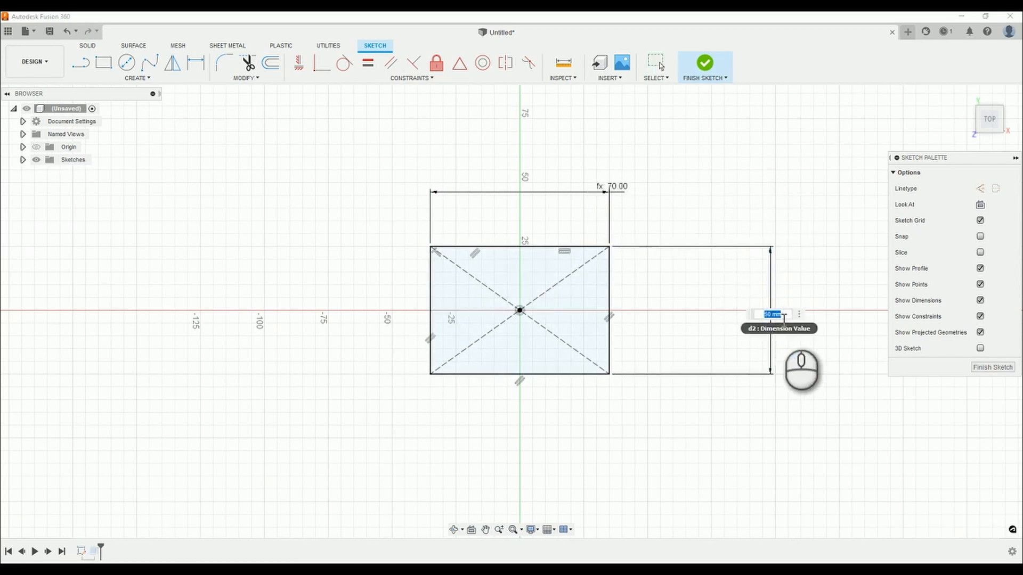
text(c)
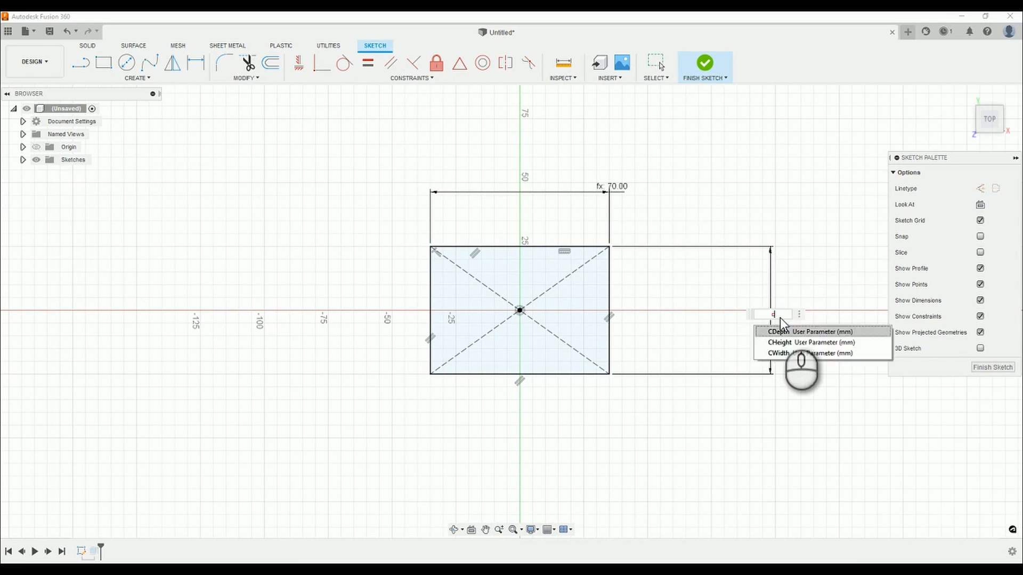
text(d)
key(Return)
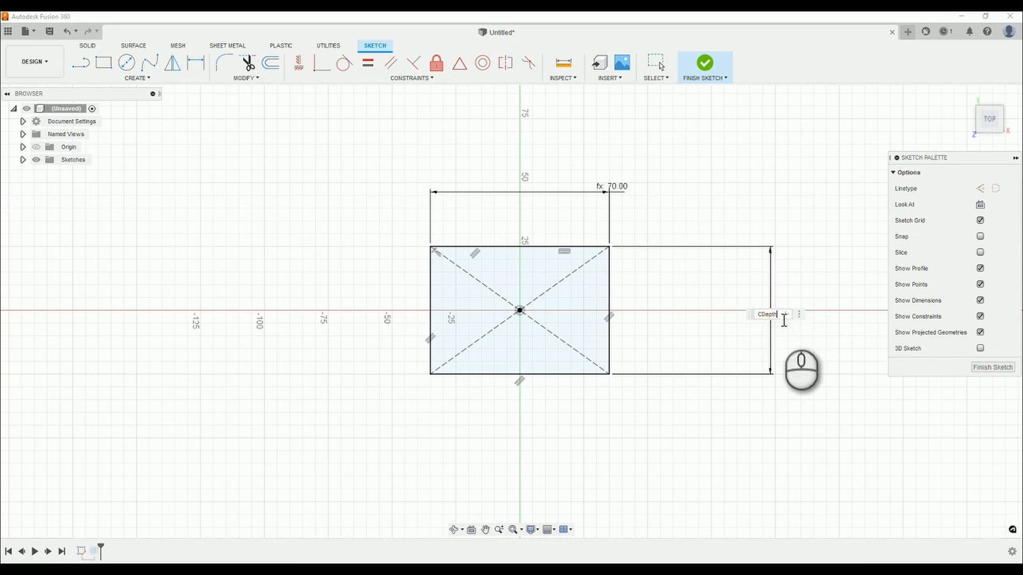
key(Return)
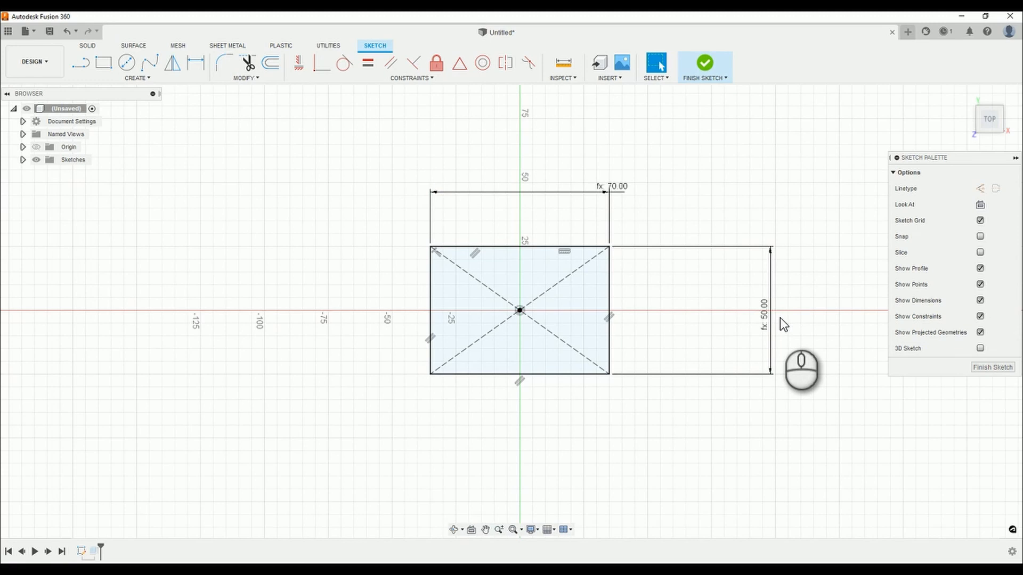
click(713, 71)
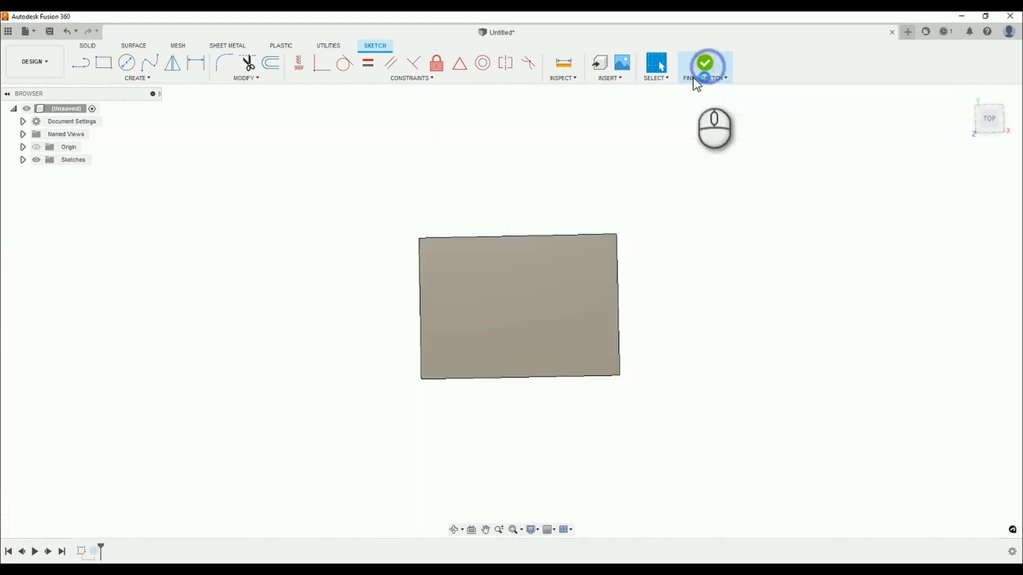
Edit the block's extrude feature and link its distance to the CHeight parameter.
right_click(95, 551)
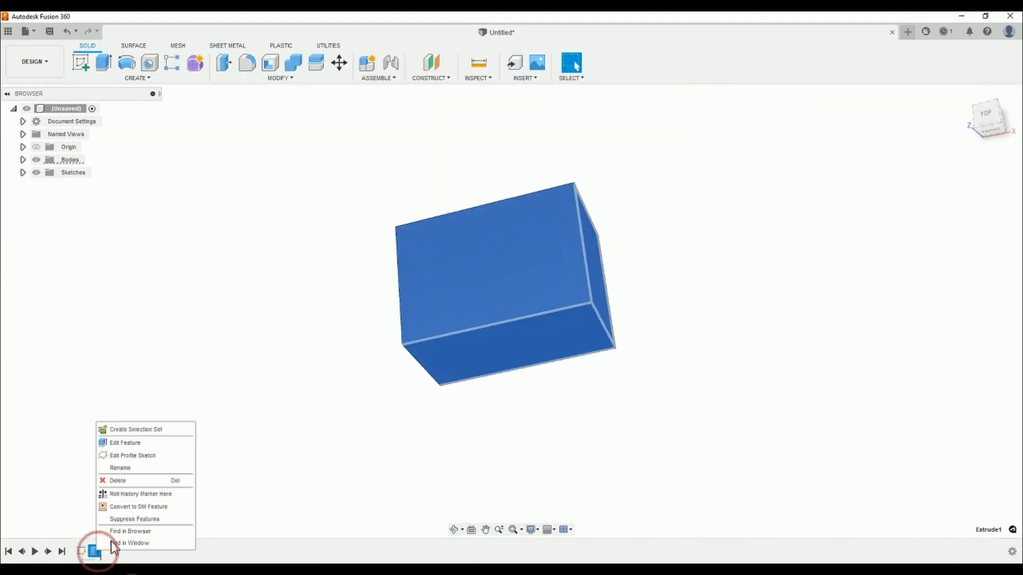
click(150, 444)
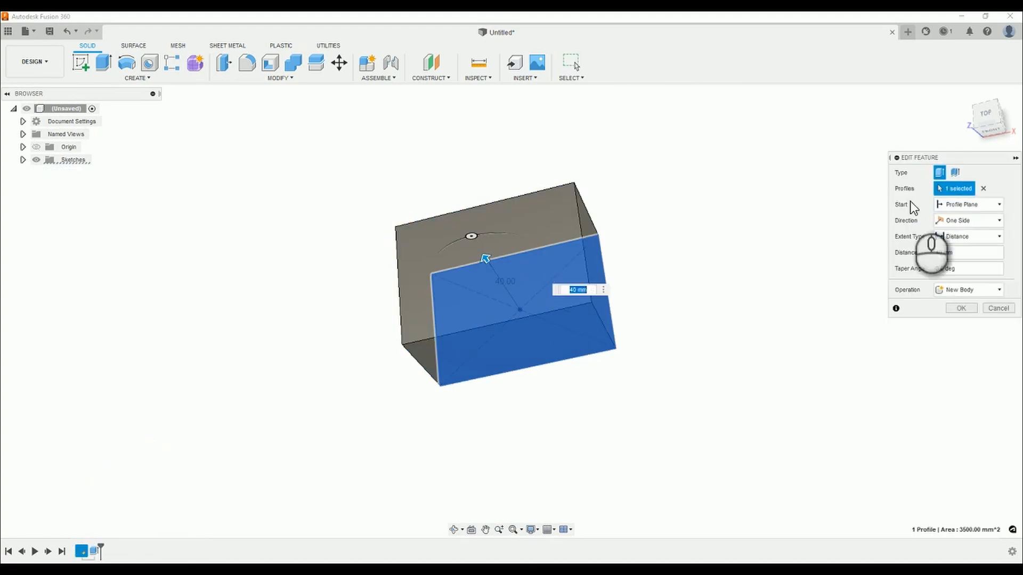
click(983, 260)
double_click(982, 259)
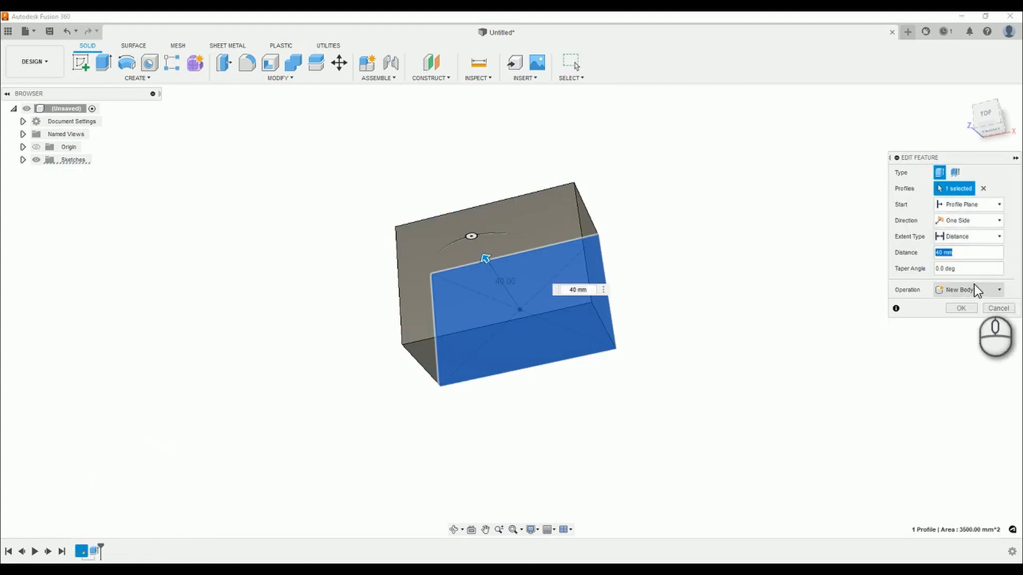
text(ch)
key(Return)
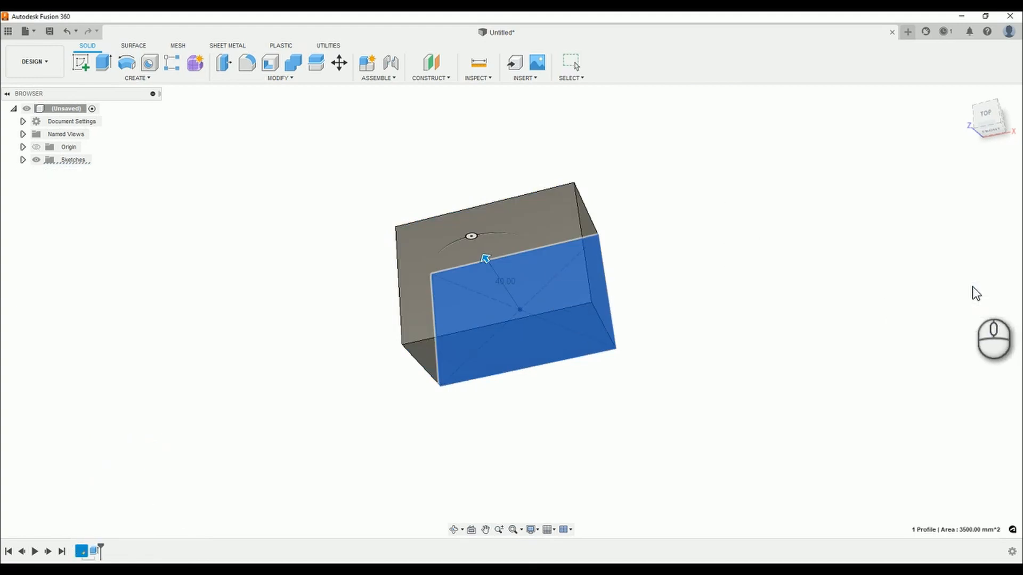
Open the parameter table and set the expression of the CWidth user parameter to 110 mm.
shift+middle_drag(617, 320, 618, 290)
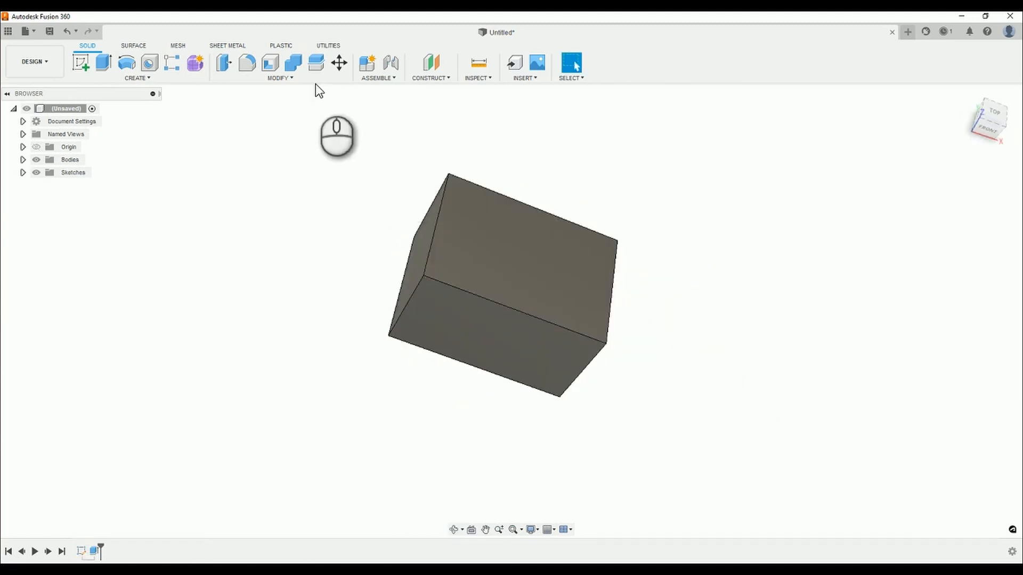
shift+middle_drag(472, 181, 535, 289)
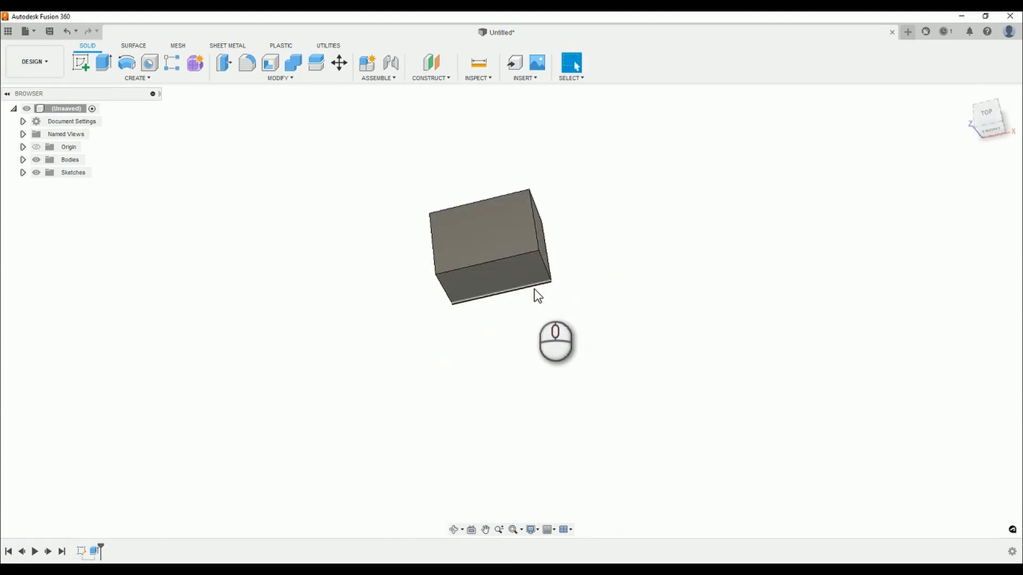
key(shift+p)
drag(602, 237, 601, 283)
shift+middle_drag(555, 206, 669, 176)
double_click(473, 328)
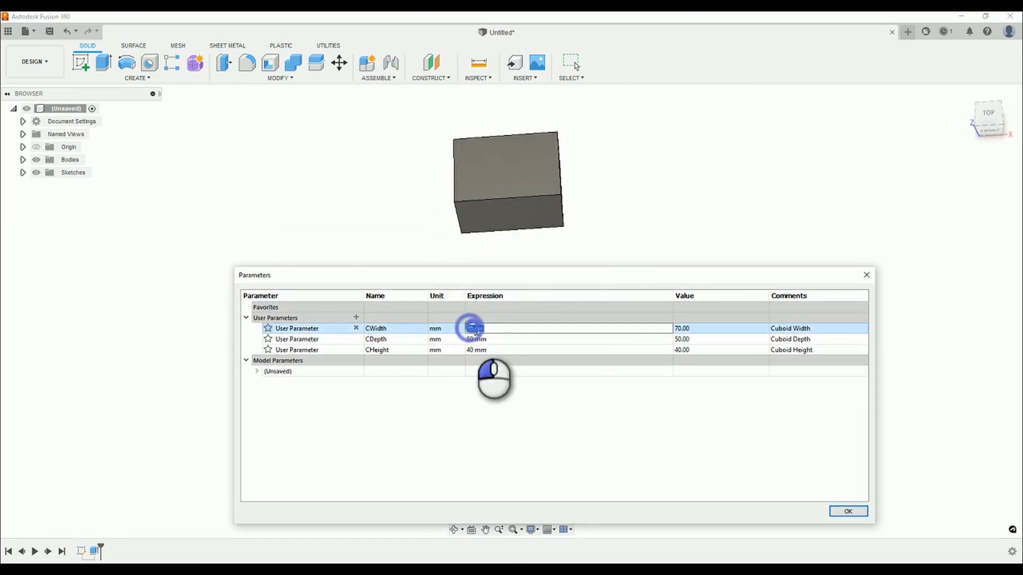
text(11)
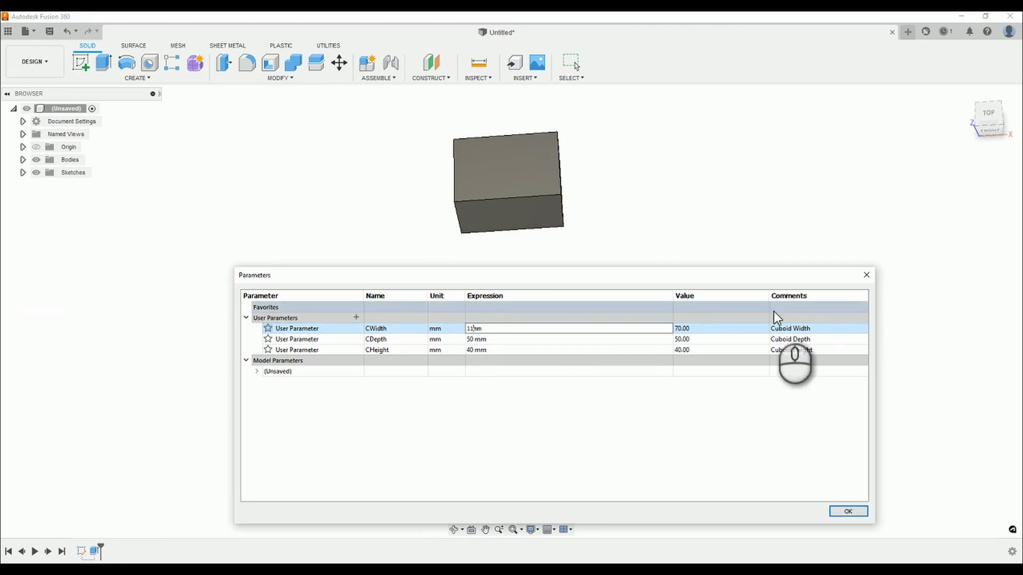
key(Return)
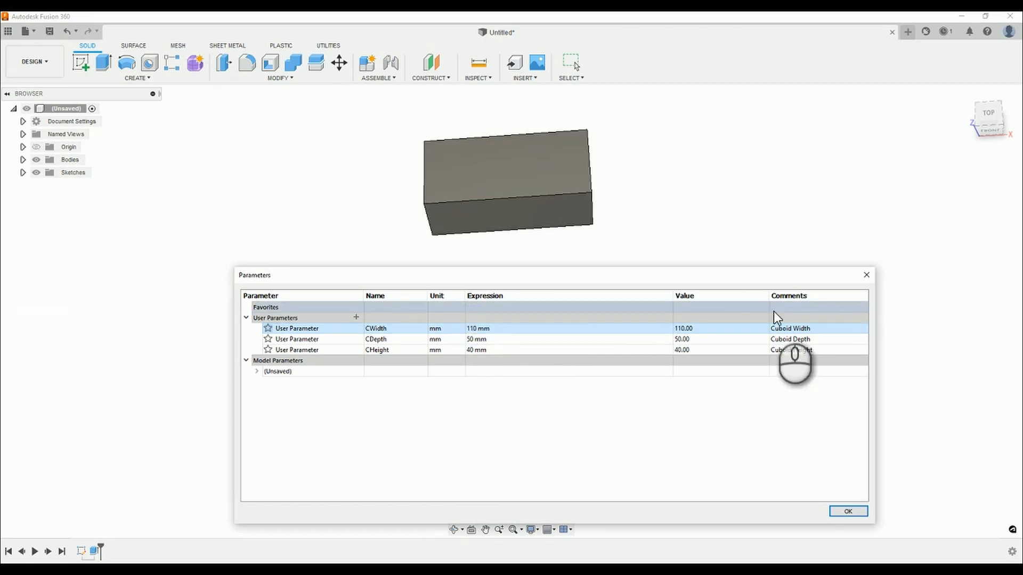
Change the CWidth user parameter to 1000 mm.
double_click(506, 330)
click(506, 331)
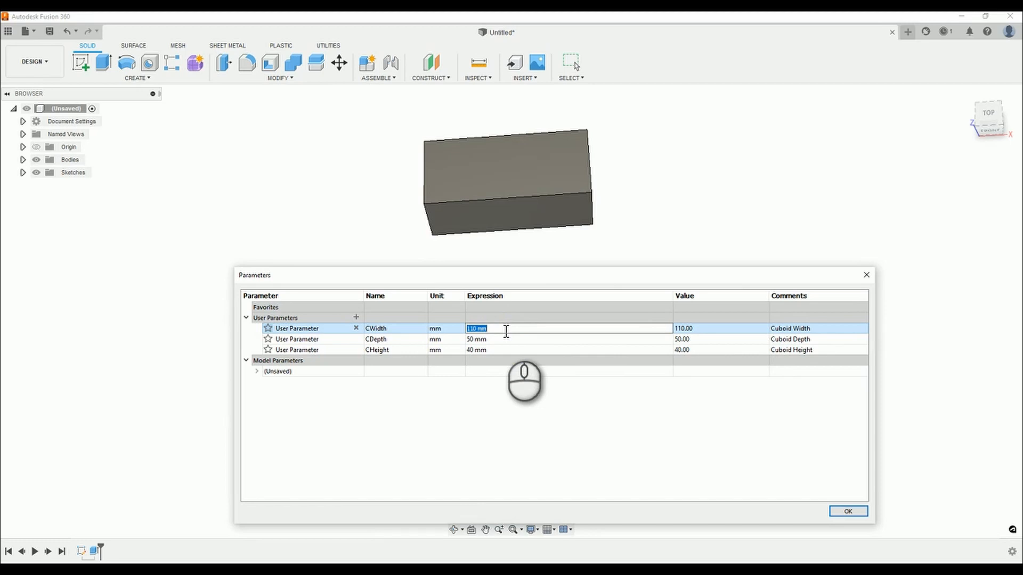
text(1000)
key(Return)
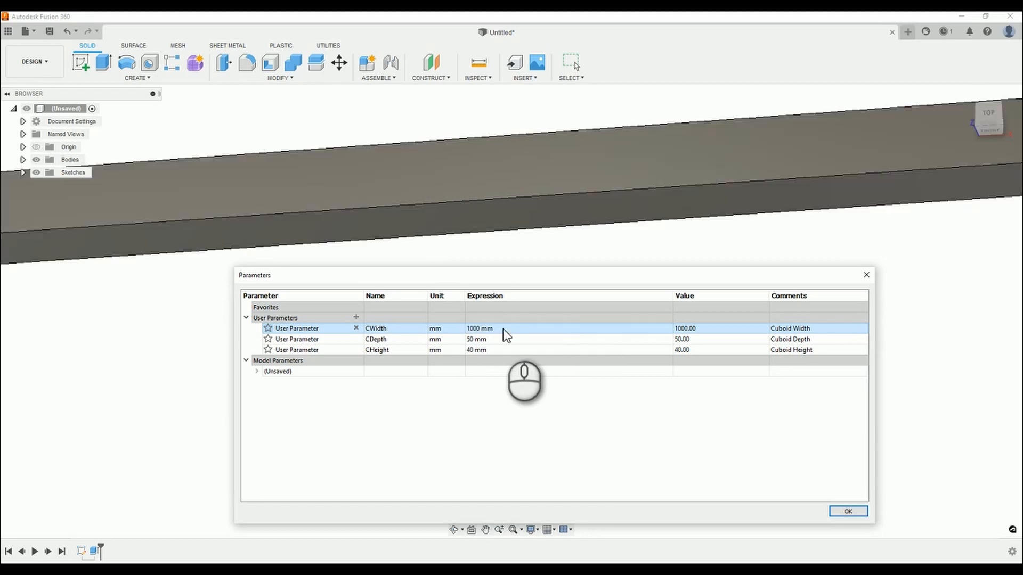
Set the expression of the CWidth user parameter to 115 mm.
double_click(476, 329)
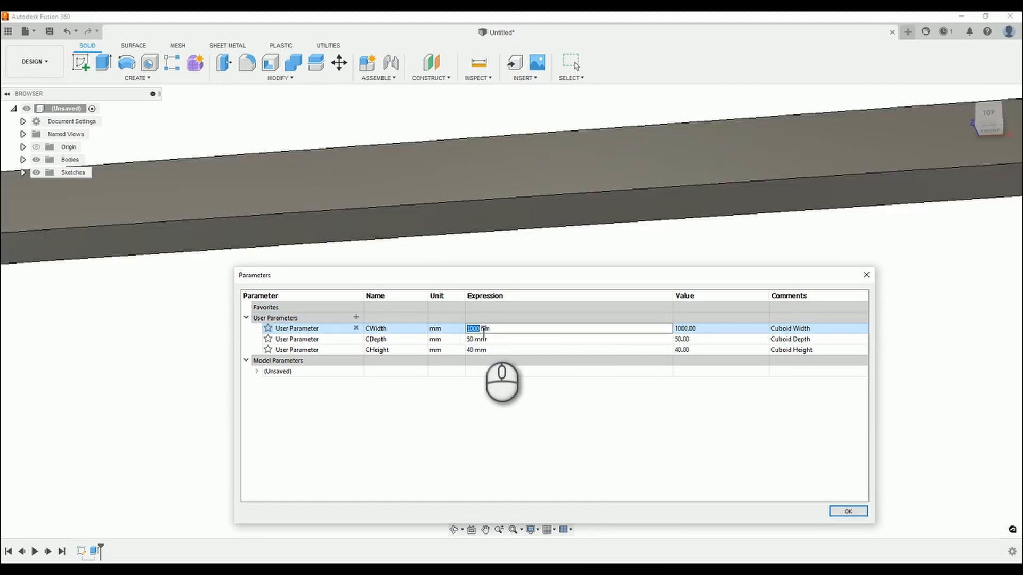
text(115)
key(Return)
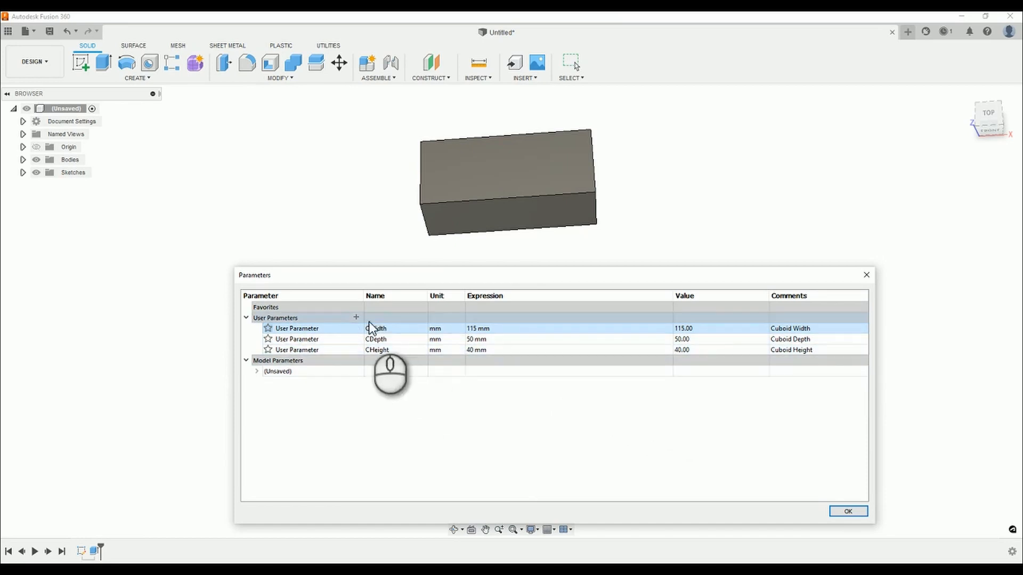
Start a new user parameter, look through the unit categories, including the Mass units, and set its unit to No Units.
click(356, 317)
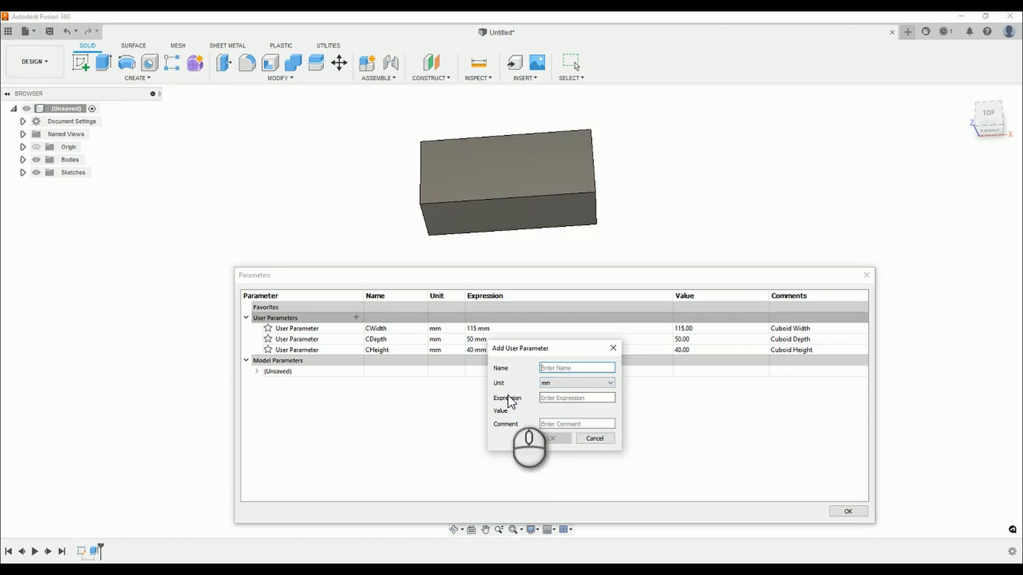
click(554, 384)
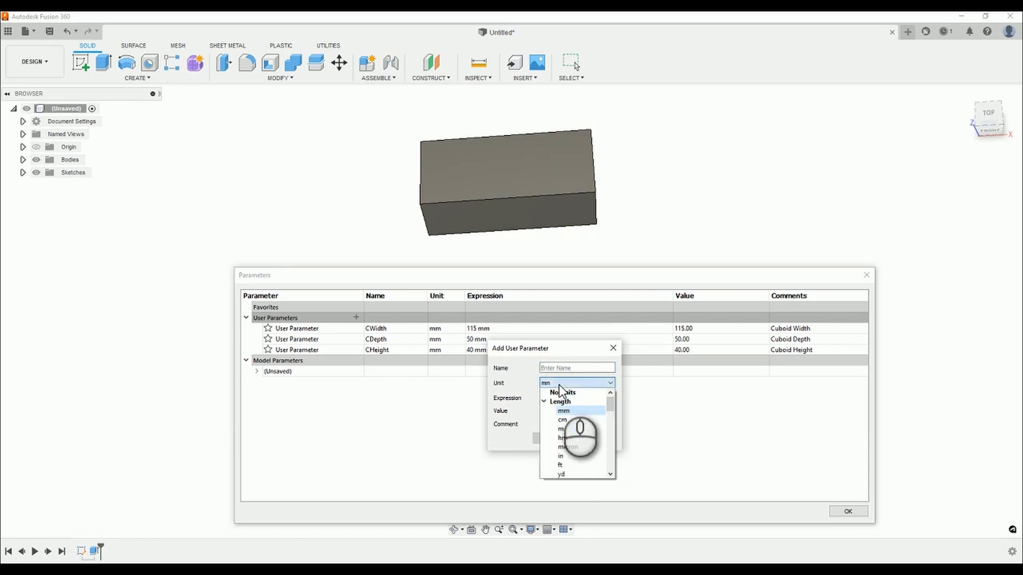
scroll(577, 426, down, 1)
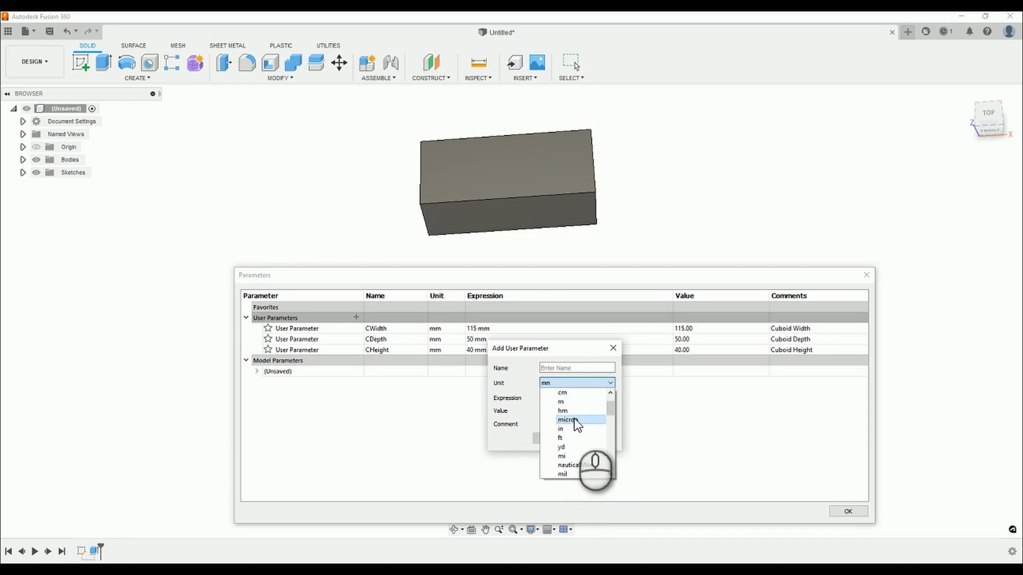
scroll(572, 424, down, 1)
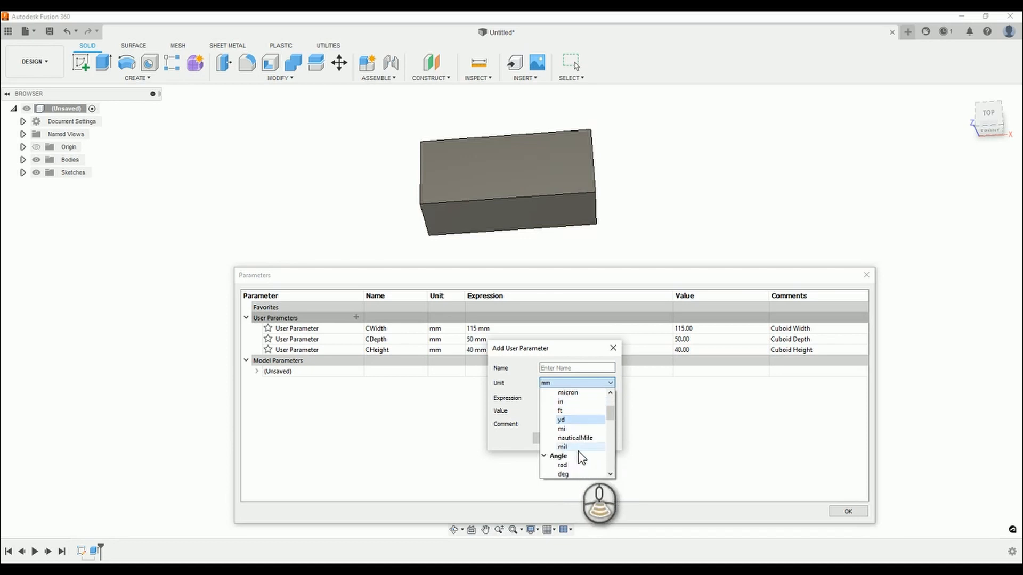
scroll(578, 451, down, 1)
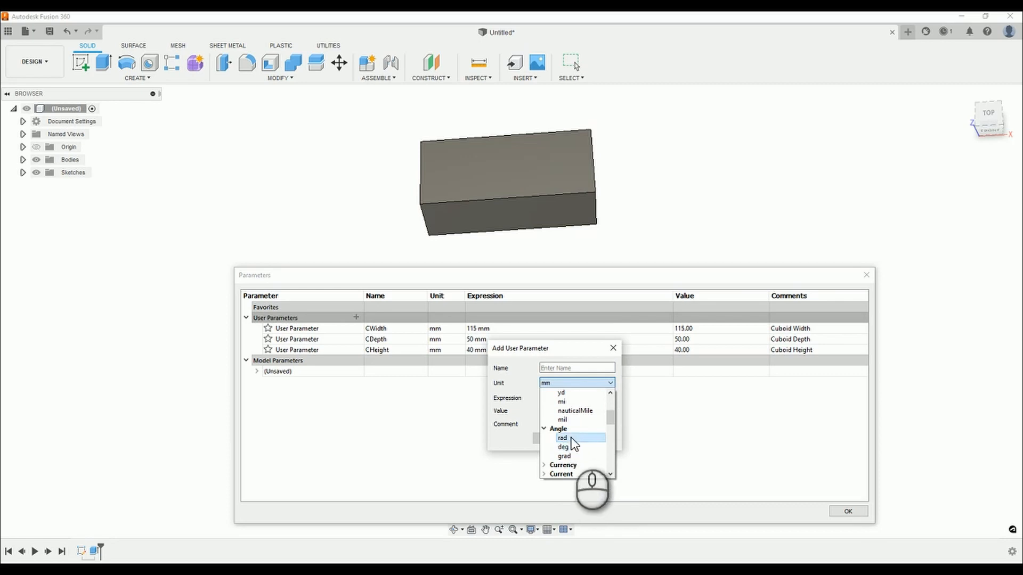
scroll(576, 443, down, 1)
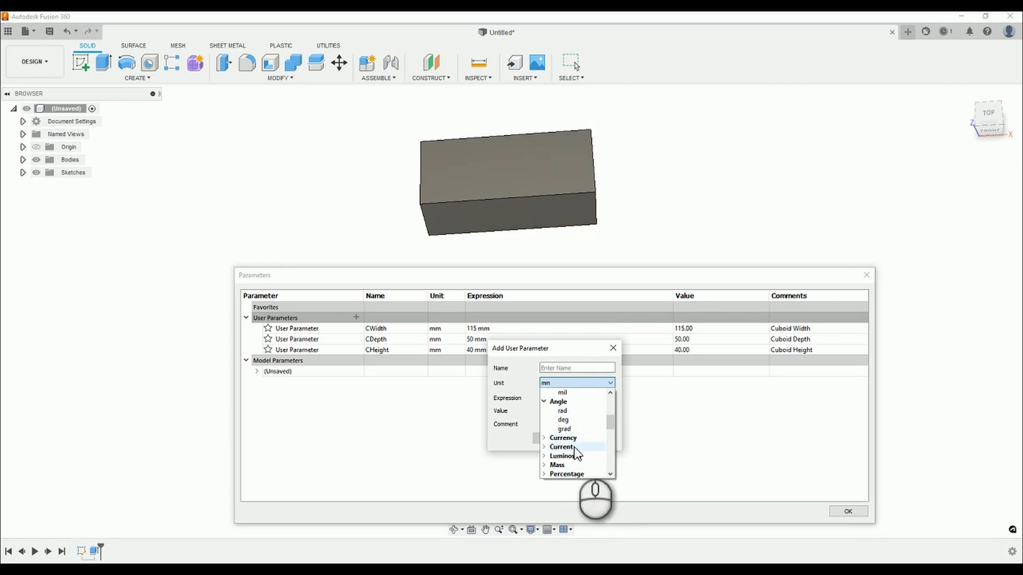
scroll(573, 447, down, 1)
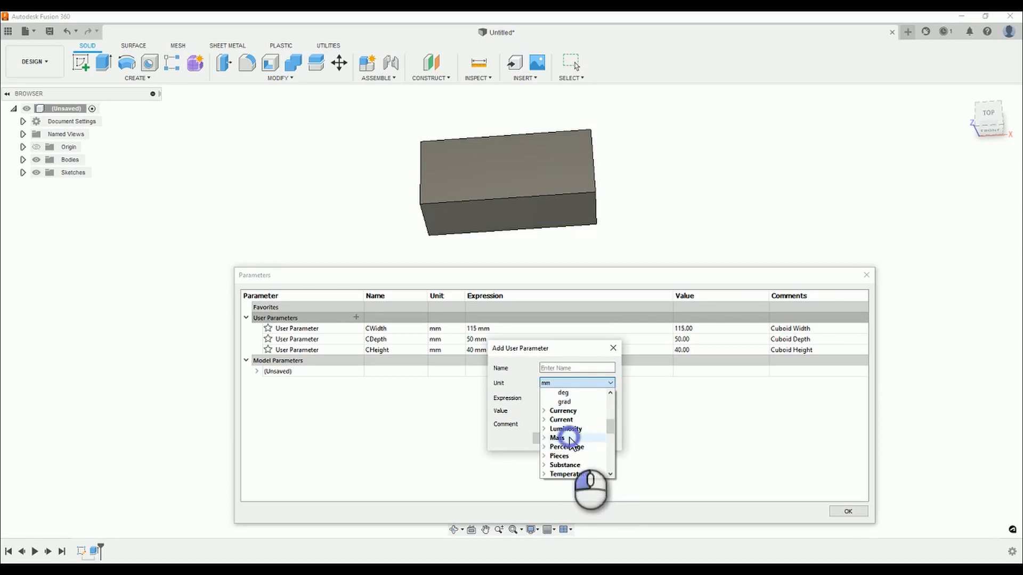
click(545, 438)
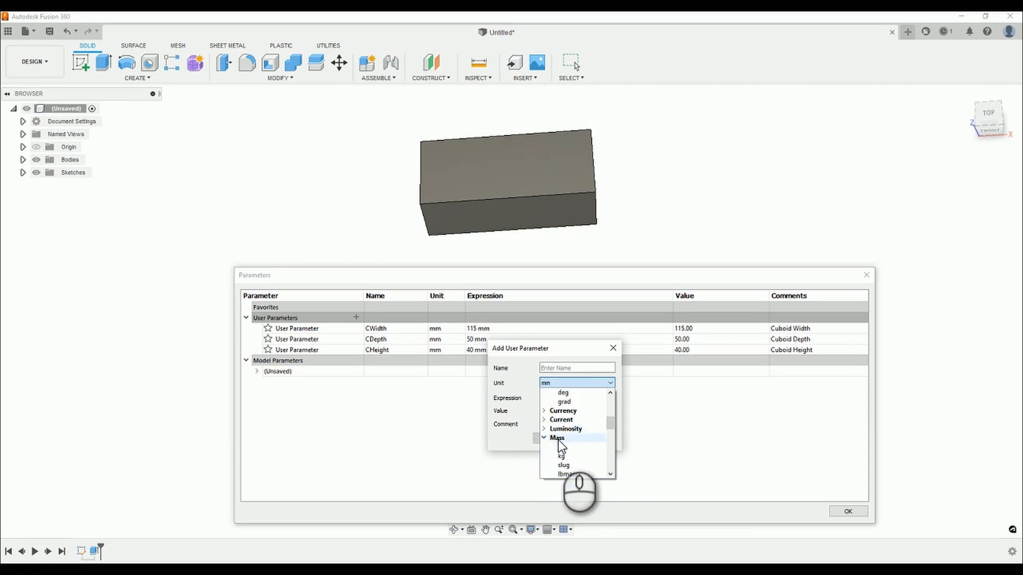
scroll(567, 442, down, 2)
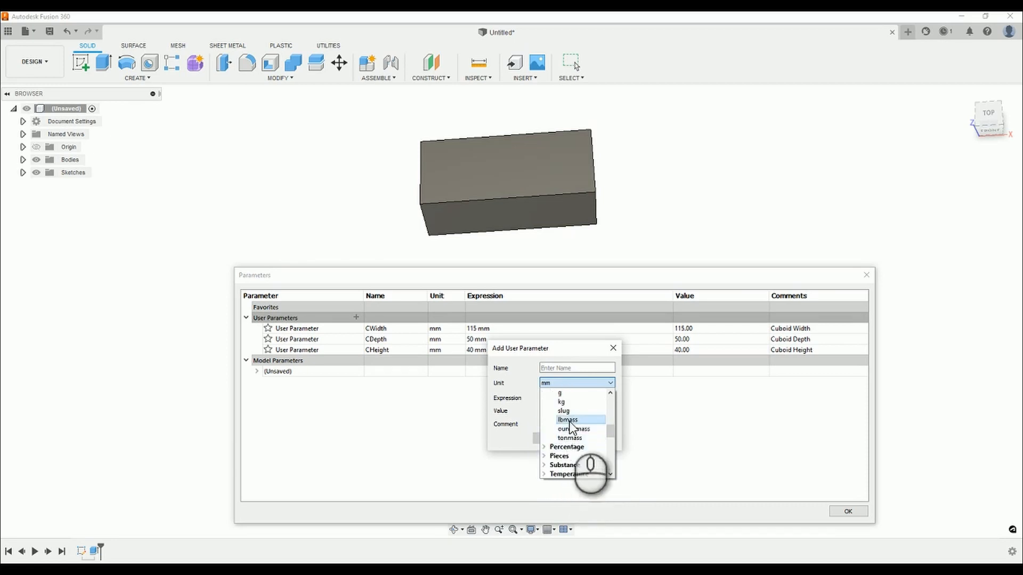
scroll(569, 421, up, 1)
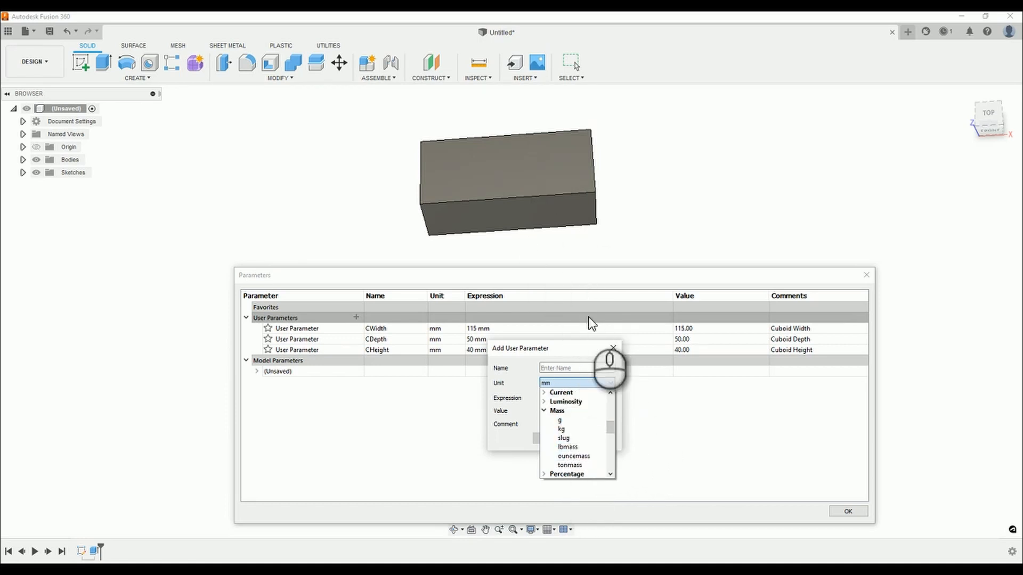
scroll(562, 421, up, 5)
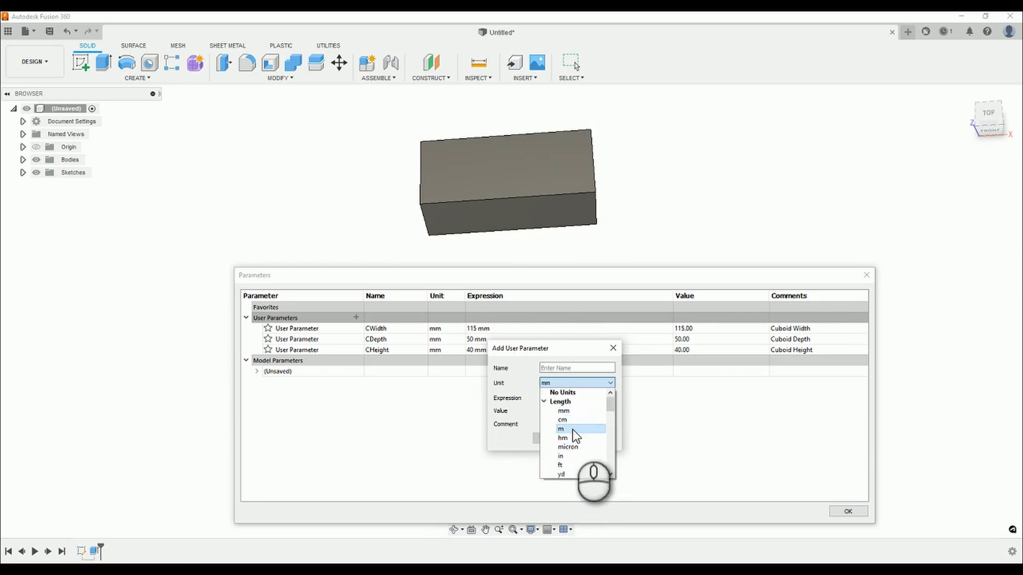
click(564, 394)
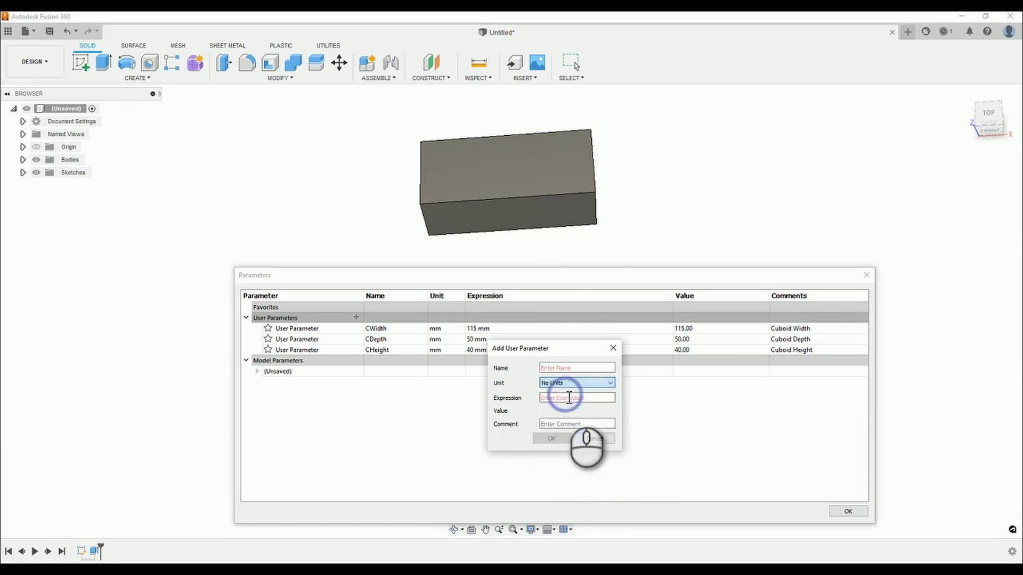
Name the new unitless user parameter Five and set its expression to 5.
click(568, 368)
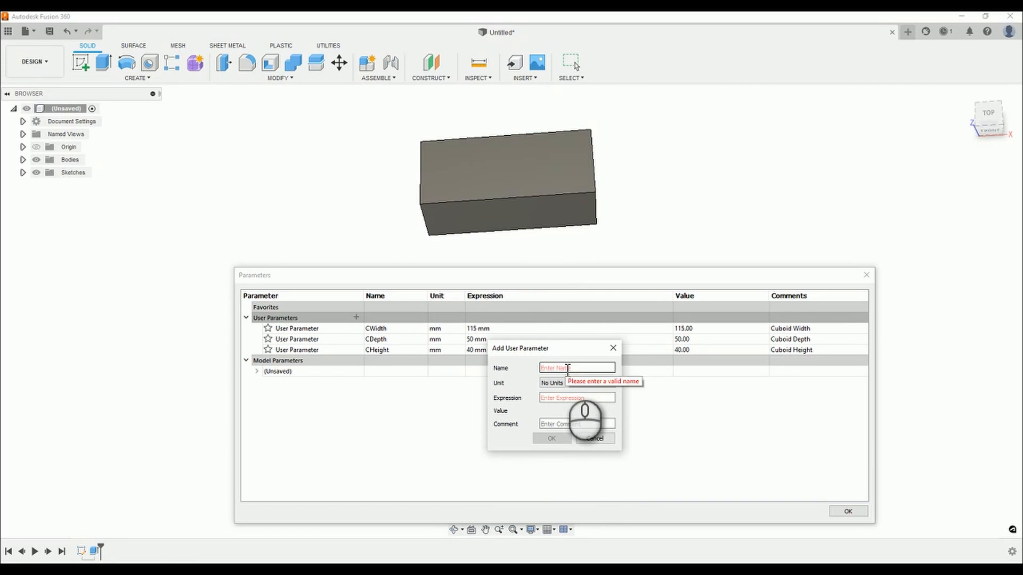
click(567, 368)
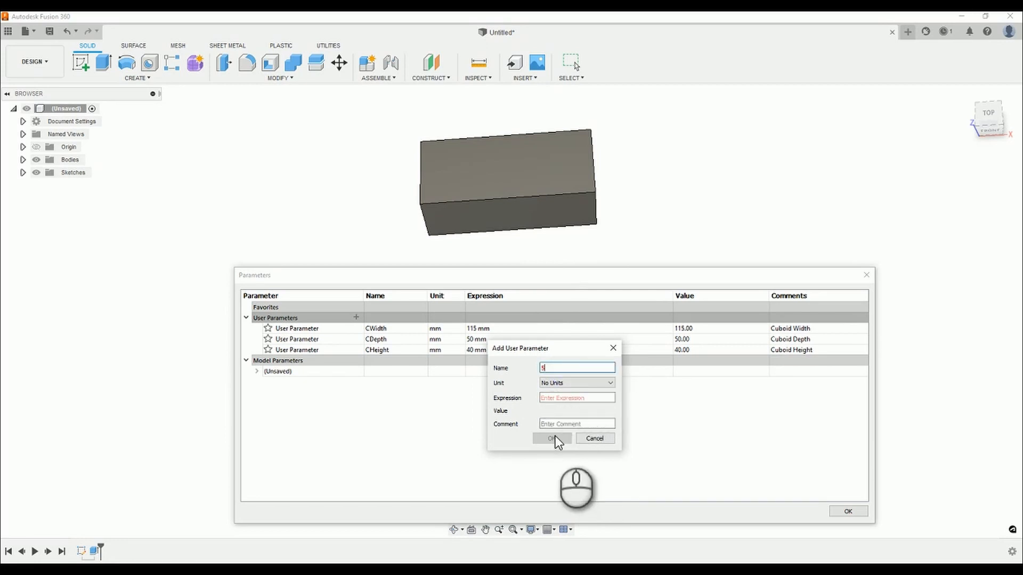
click(573, 399)
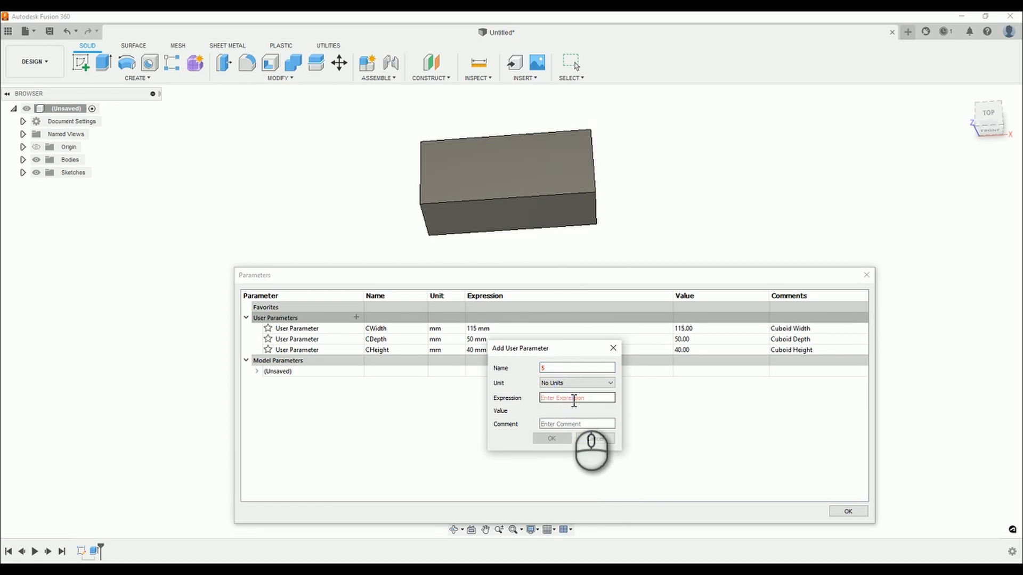
click(565, 368)
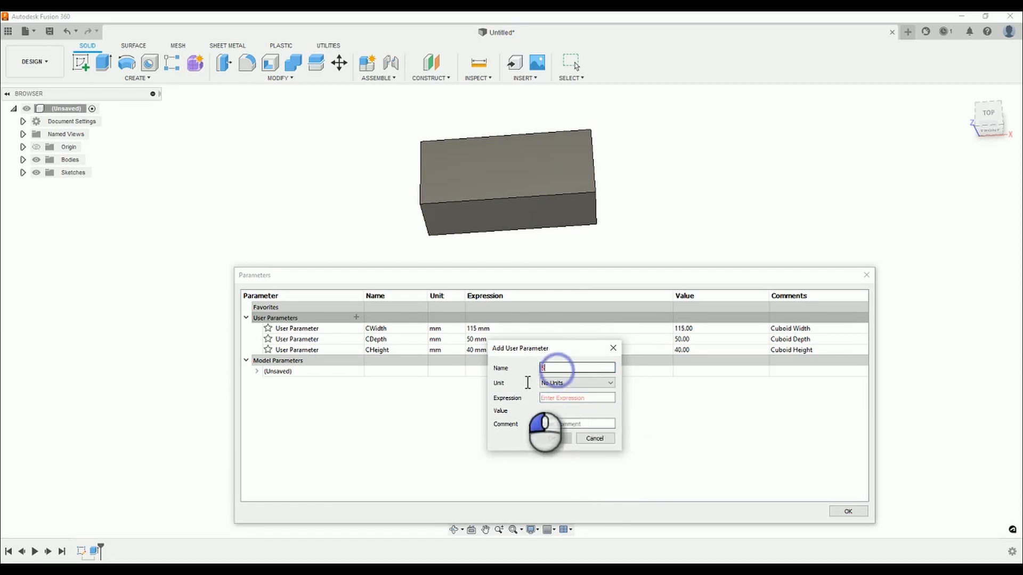
key(BackSpace)
text(F)
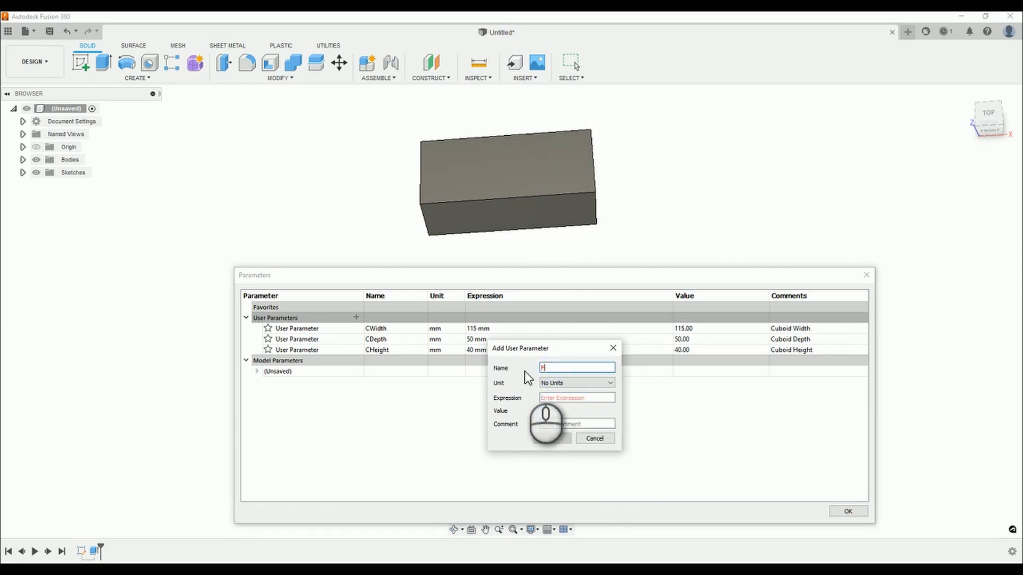
key(Tab)
key(Tab)
text(5)
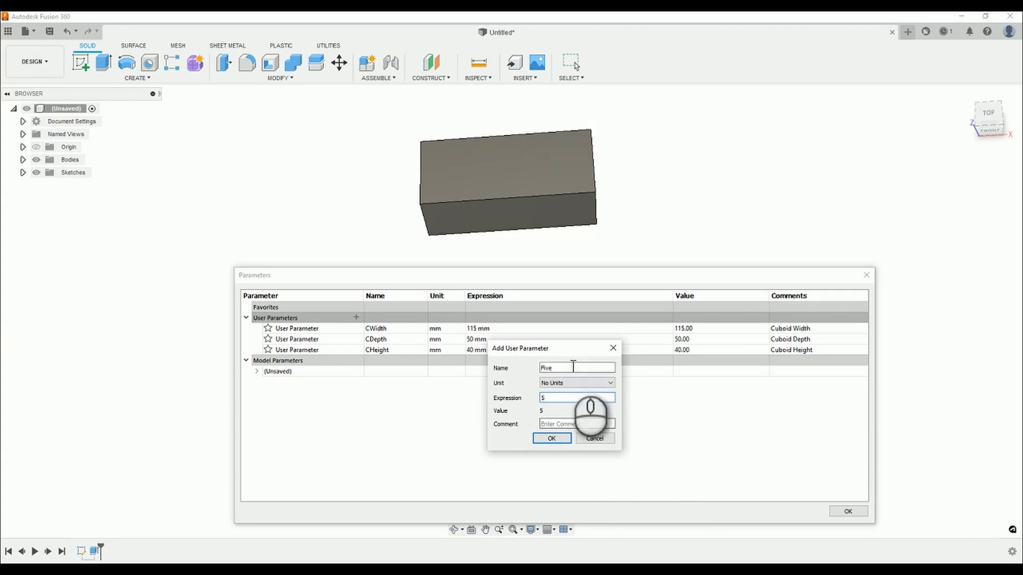
Replace the new parameter's name with RandomInteger and add it to the user parameters.
drag(570, 367, 526, 373)
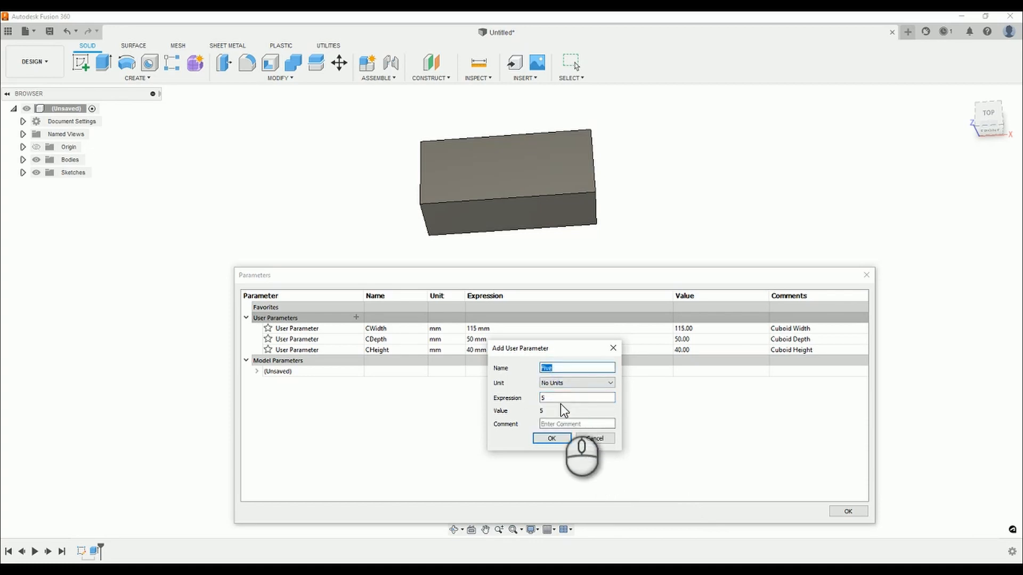
text(Random1)
text(nteger)
key(BackSpace)
key(Tab)
key(Tab)
key(Tab)
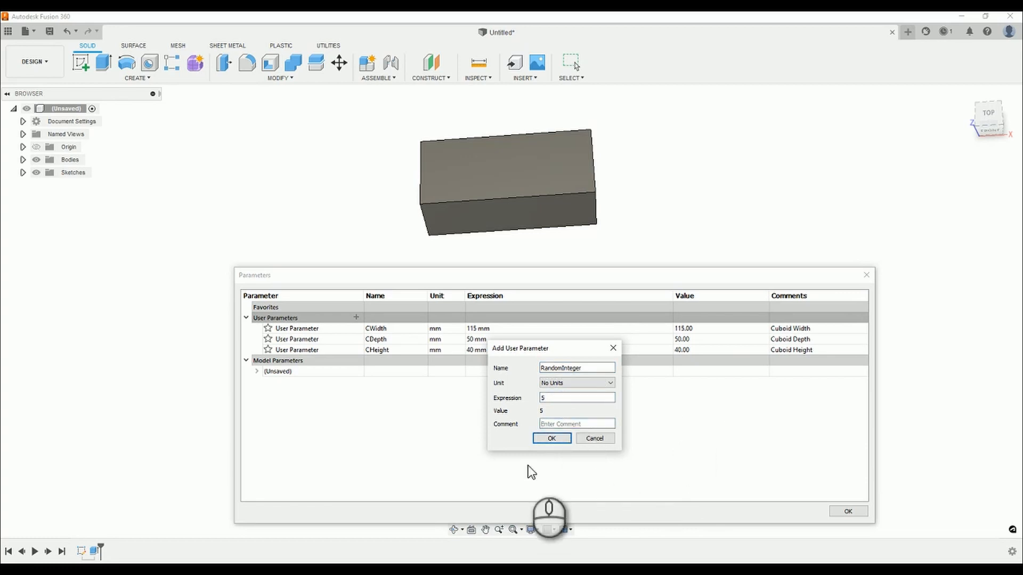
click(551, 438)
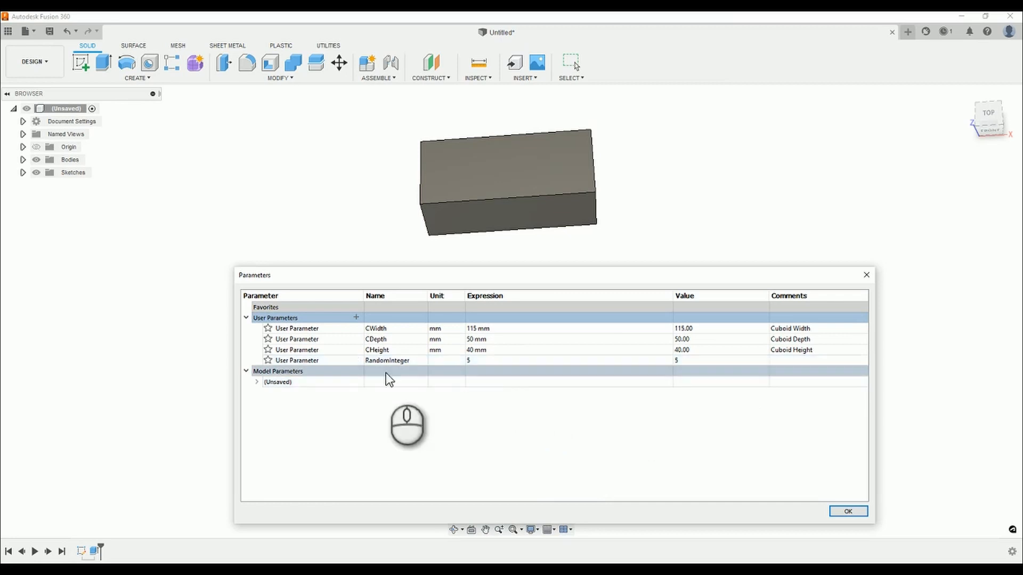
Set the expression of the CHeight user parameter to CWidth / RandomInteger.
double_click(479, 350)
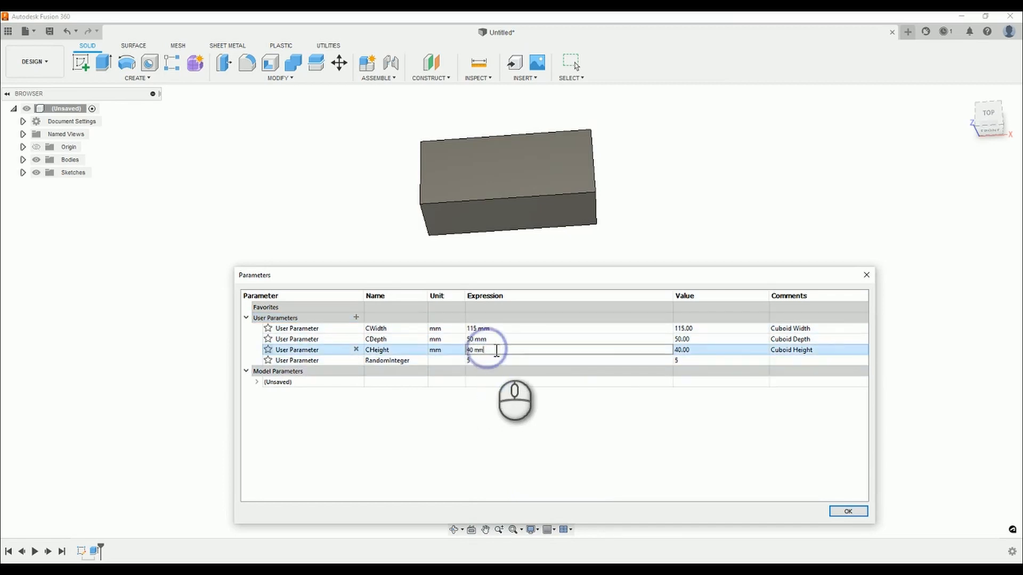
drag(488, 350, 469, 351)
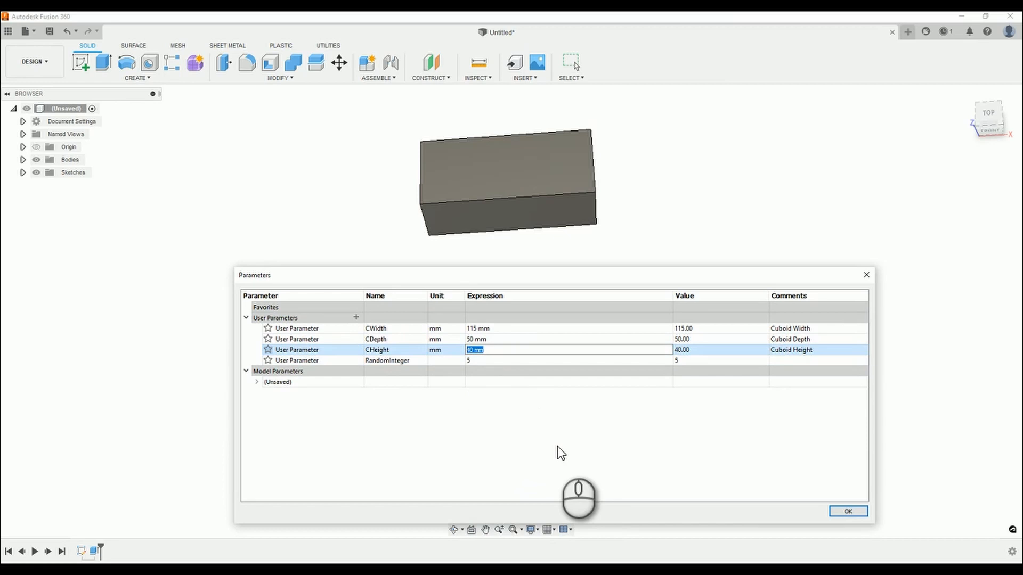
text(CWidth/RandomInteger)
key(Return)
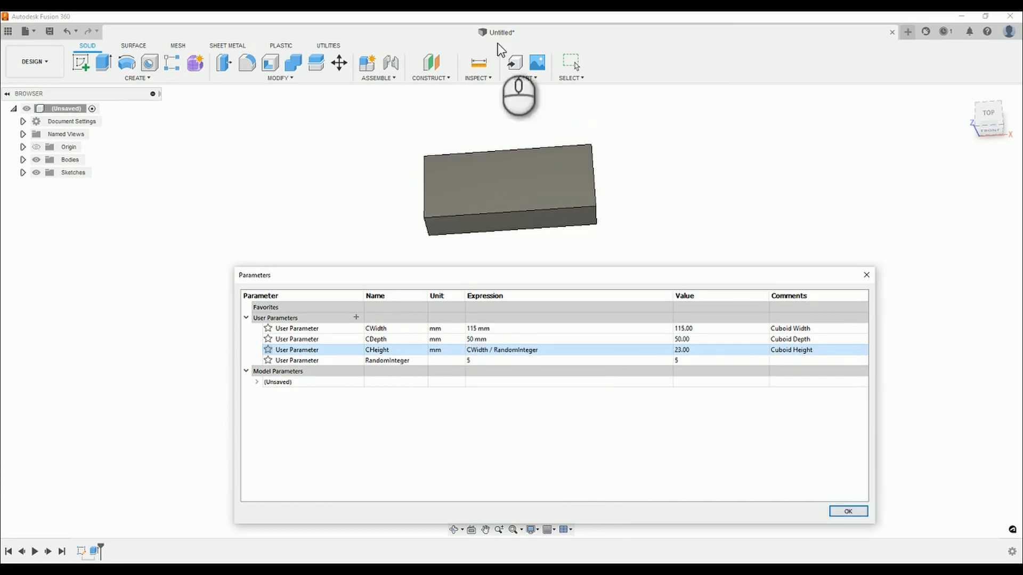
Test the RandomInteger user parameter with the expression 3 and then with 1 / 2.
click(479, 360)
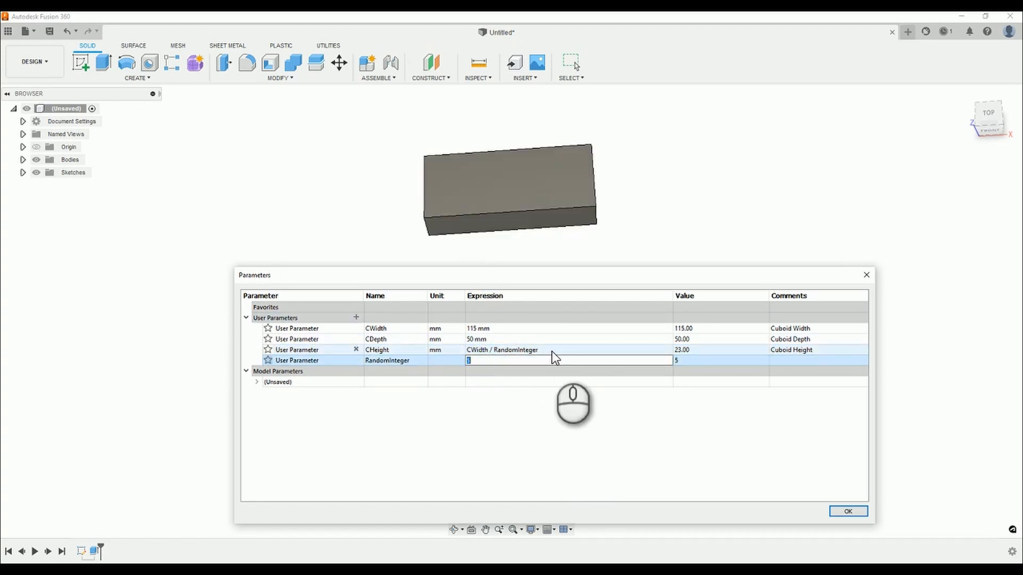
key(Return)
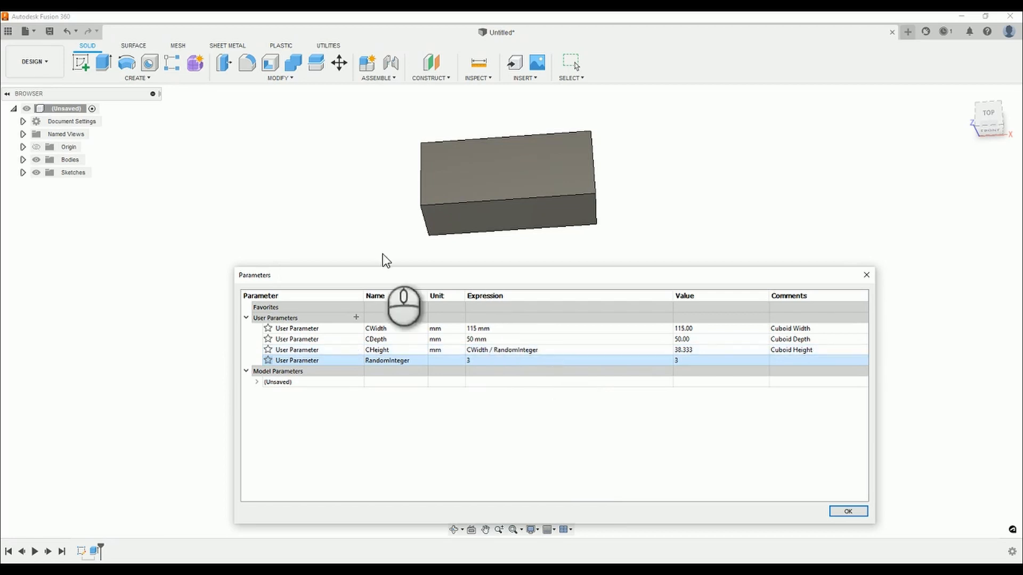
click(481, 362)
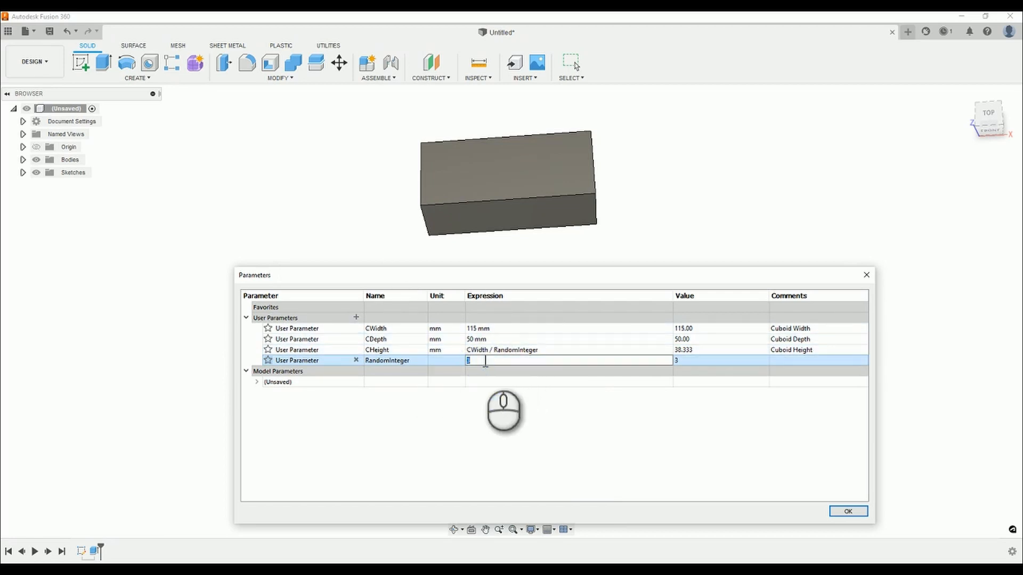
key(Return)
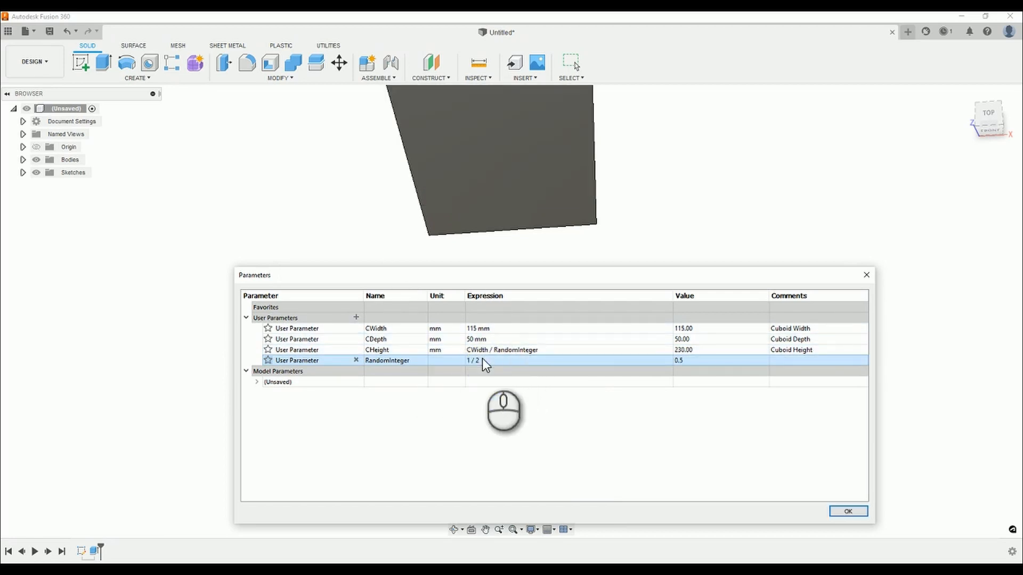
Set the expression of the RandomInteger user parameter to 4.
click(500, 363)
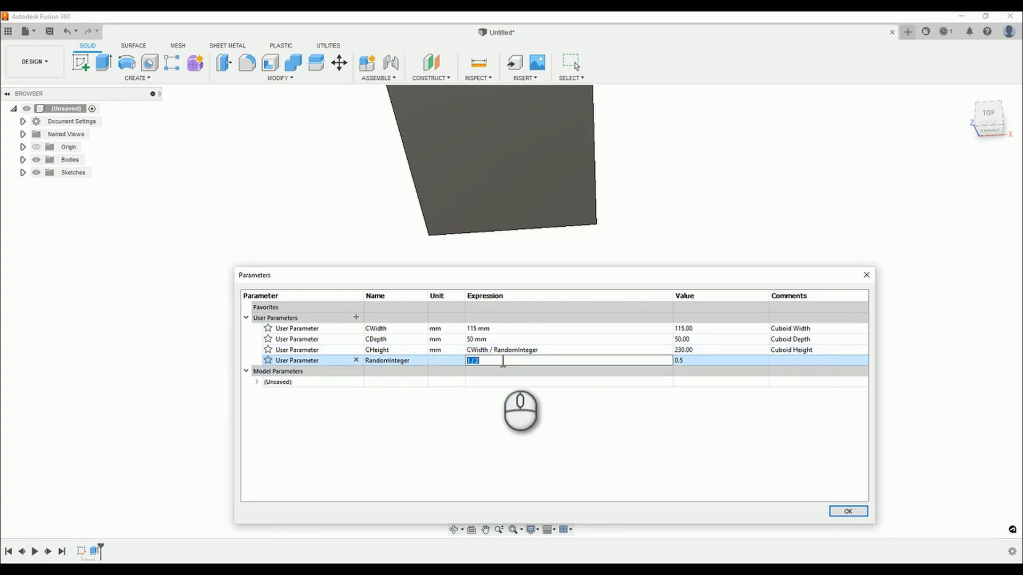
text(4)
key(Return)
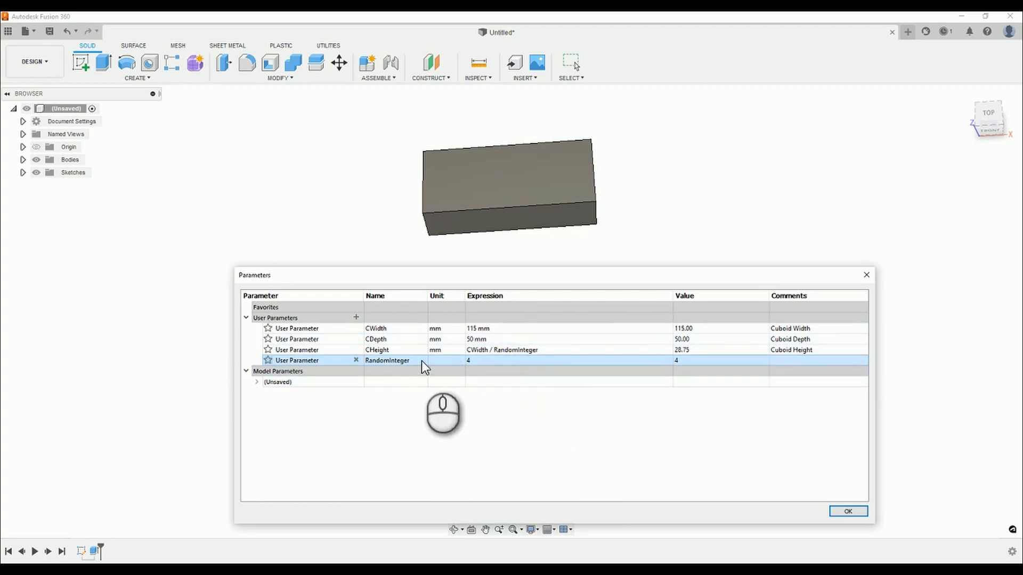
Start another user parameter and set its unit to mm.
click(356, 317)
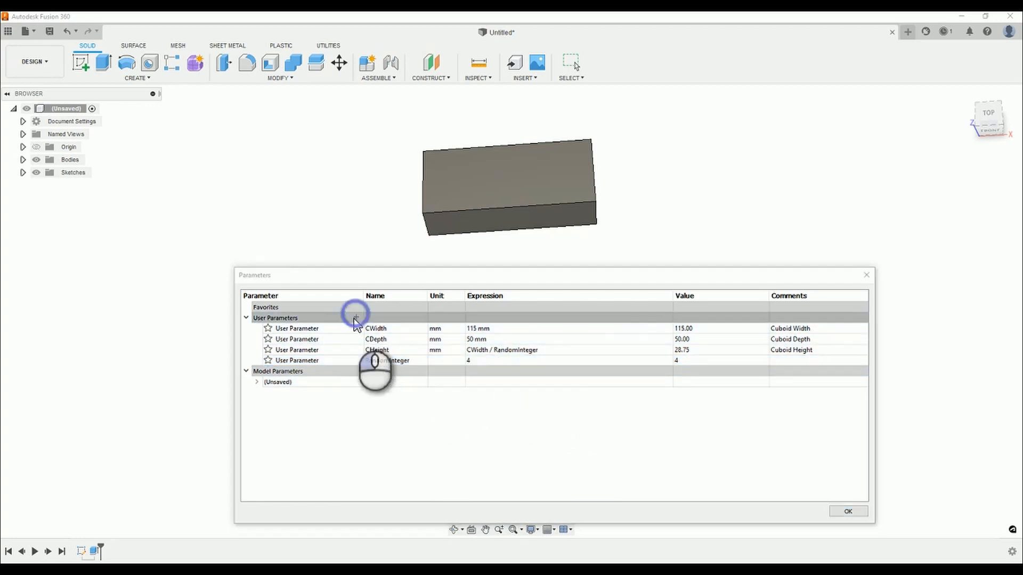
click(557, 385)
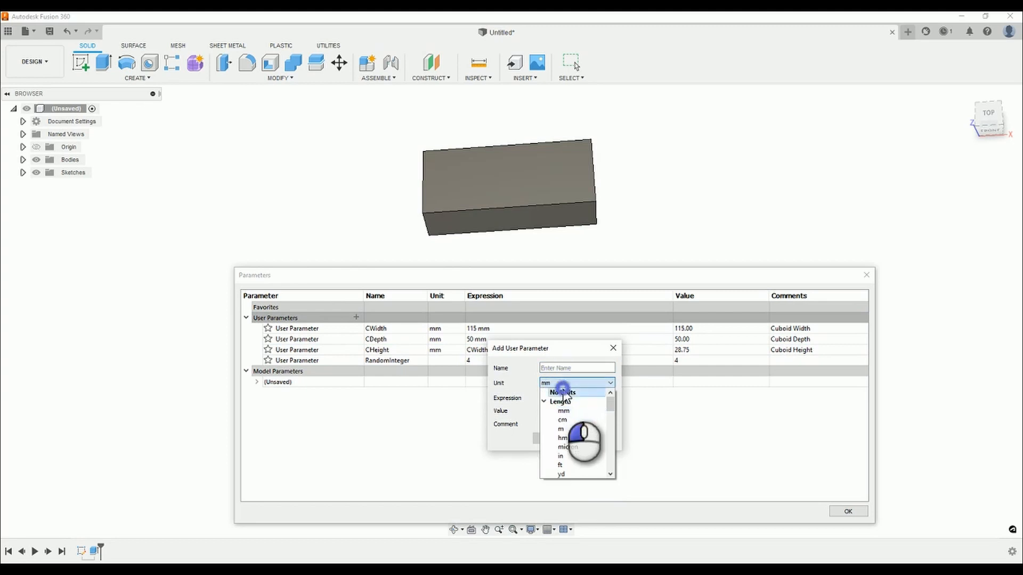
click(558, 392)
click(568, 382)
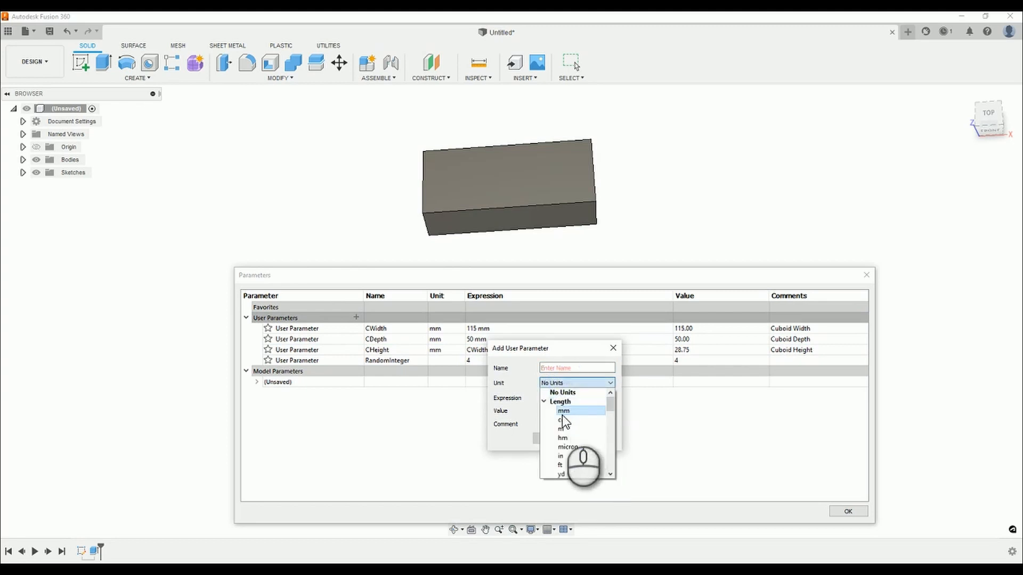
click(562, 408)
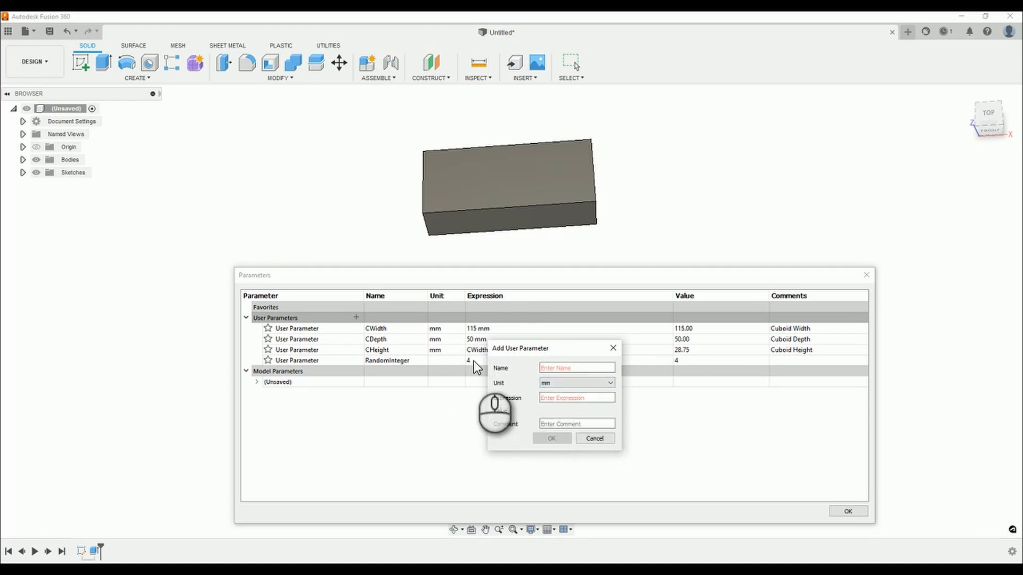
Name the new parameter RIntegermm, give it the expression 4 and the comment "Random Integer in mm", and add it.
click(571, 369)
click(571, 370)
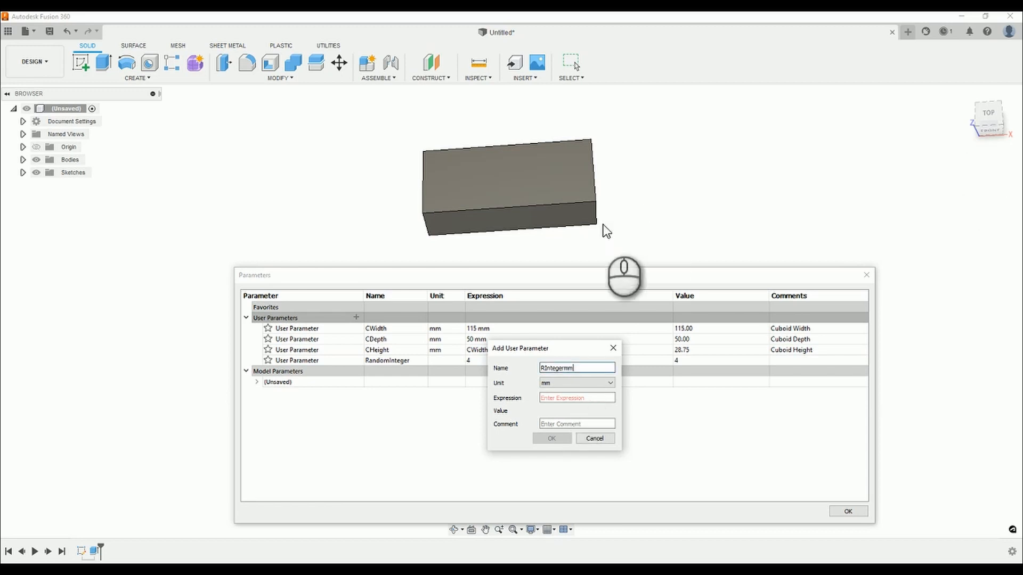
click(562, 398)
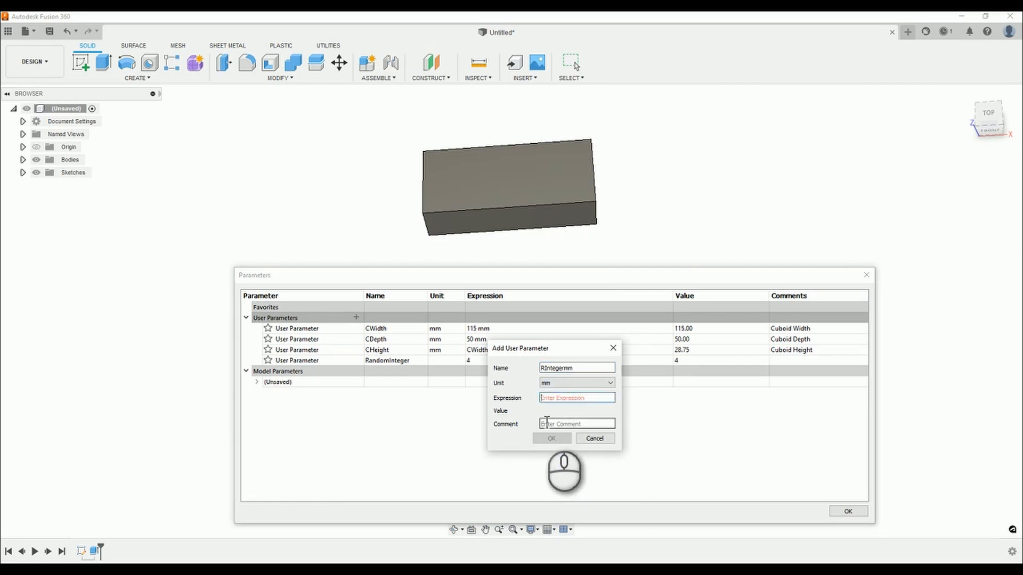
text(4)
click(569, 421)
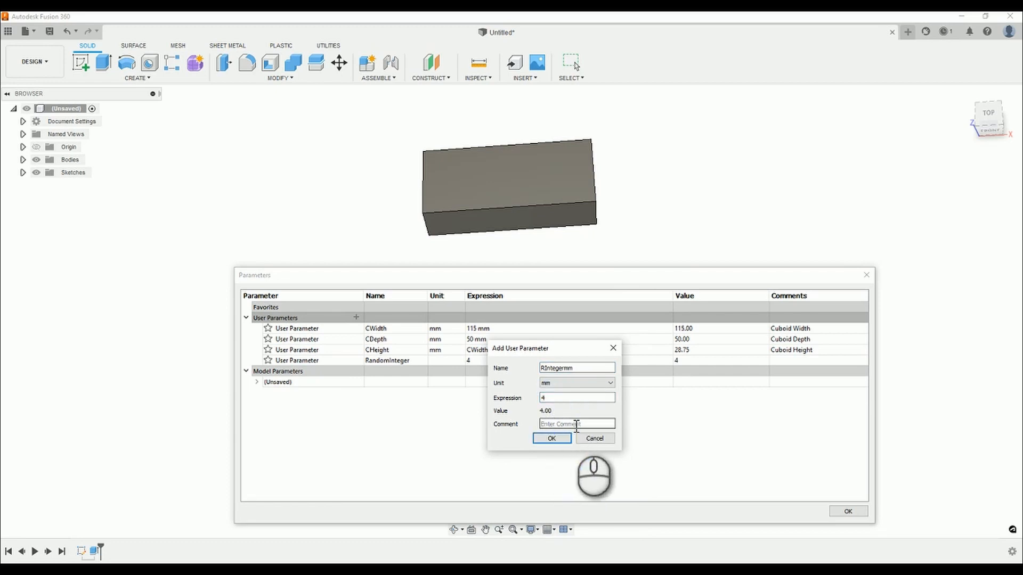
text(Random Integer in mm)
key(Return)
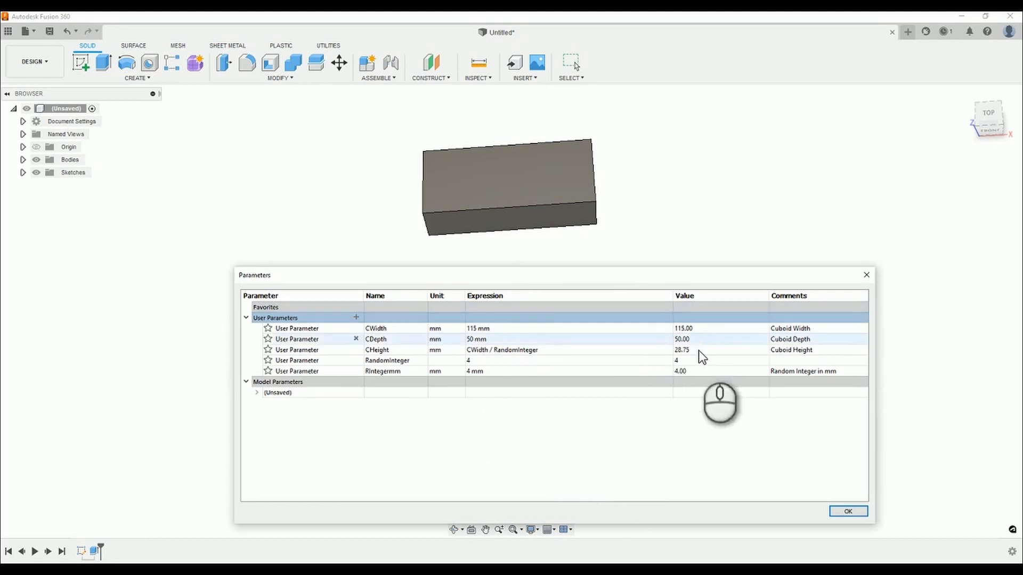
Change the CHeight expression to ( CWidth / RIntegermm ) * 1 mm and close the parameter table.
click(503, 350)
double_click(503, 350)
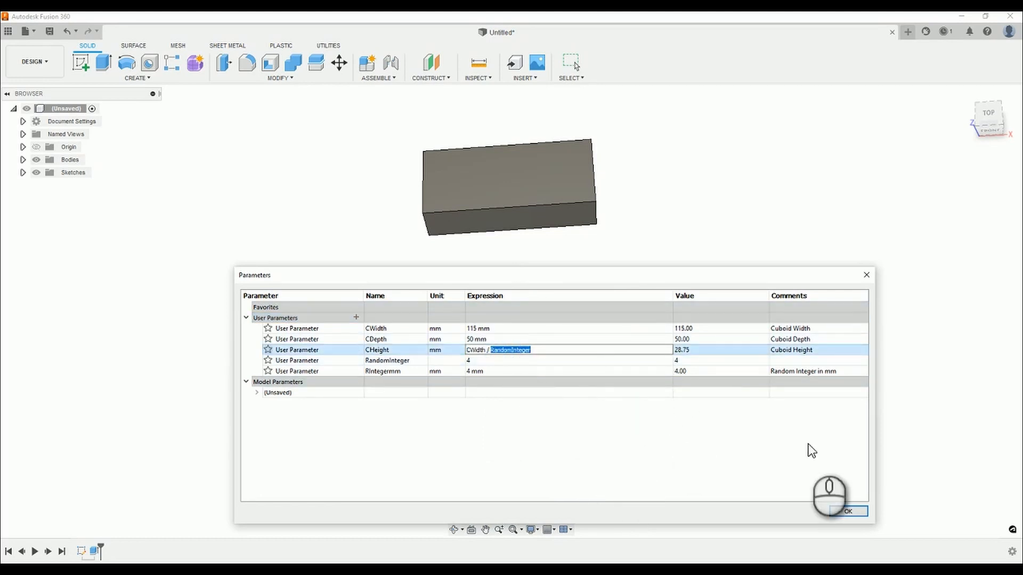
text(ra)
key(BackSpace)
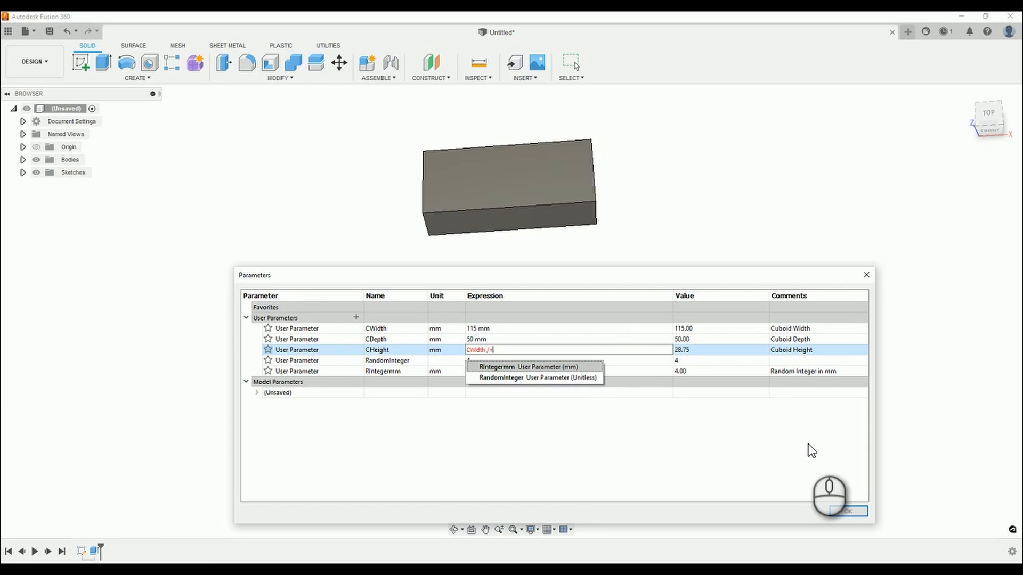
key(Return)
key(Return)
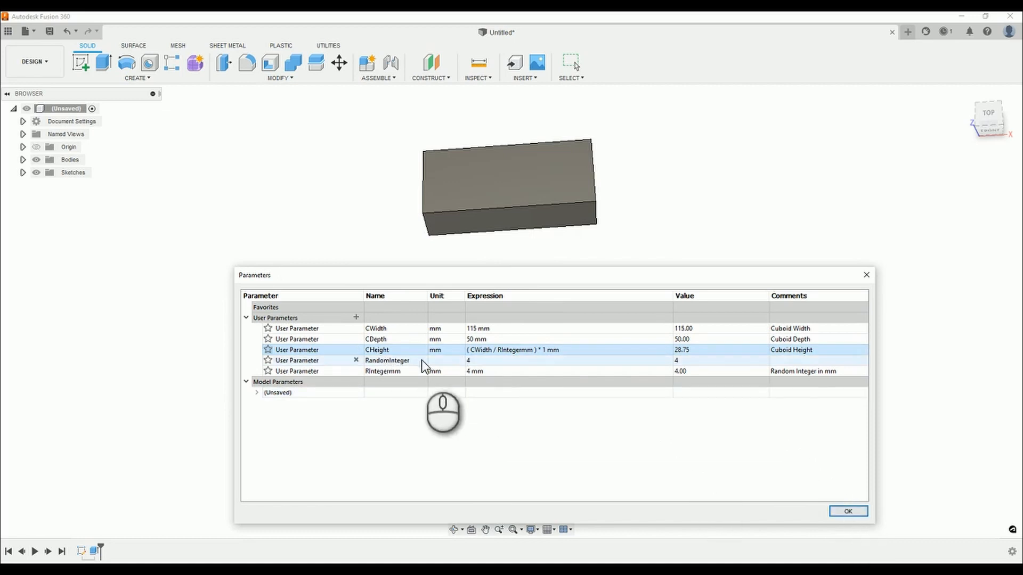
click(859, 512)
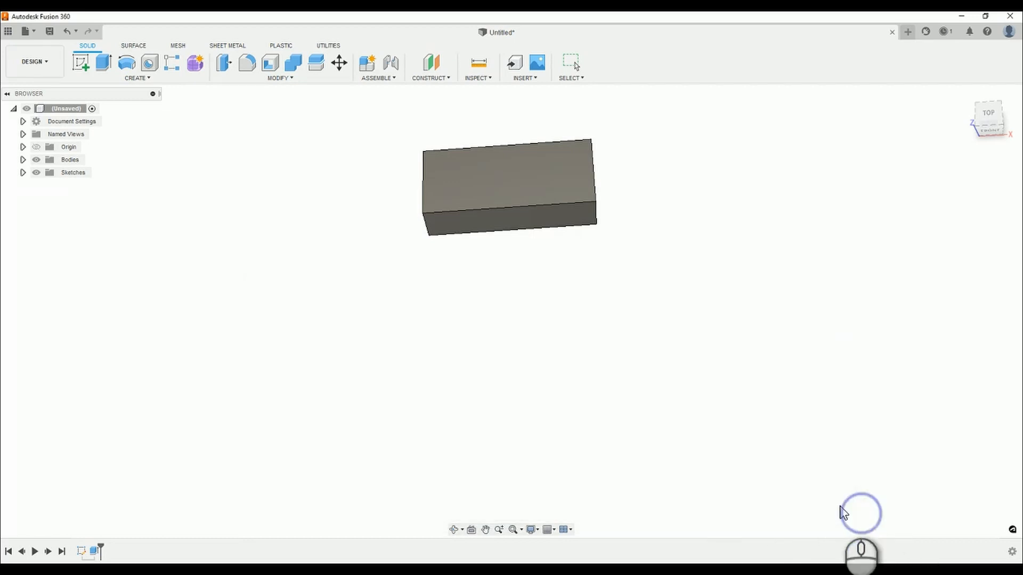
Start a sketch on the block's top face and draw a circle about 26 mm in diameter centred on the origin.
click(81, 62)
scroll(466, 168, up, 5)
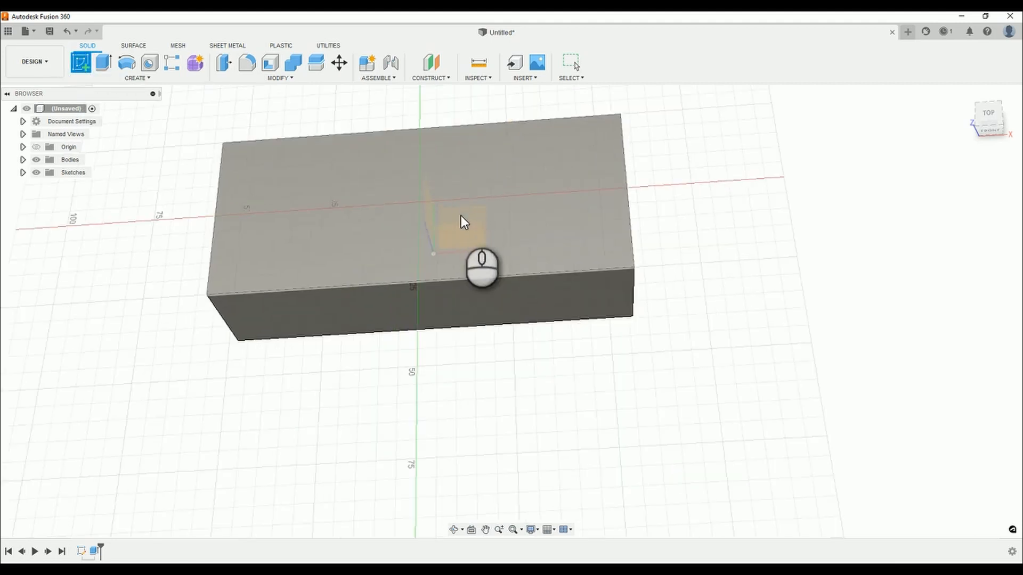
click(554, 228)
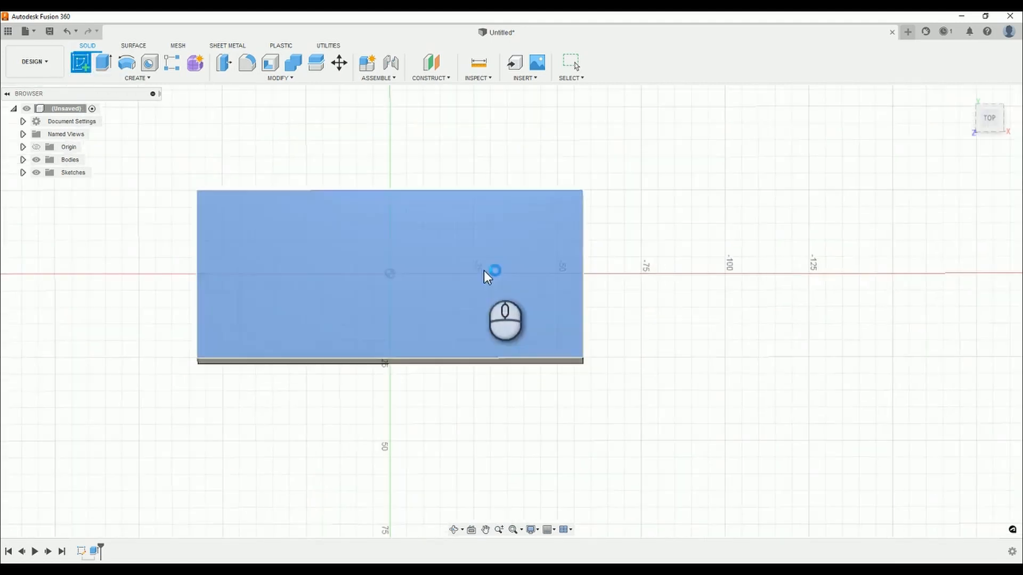
key(c)
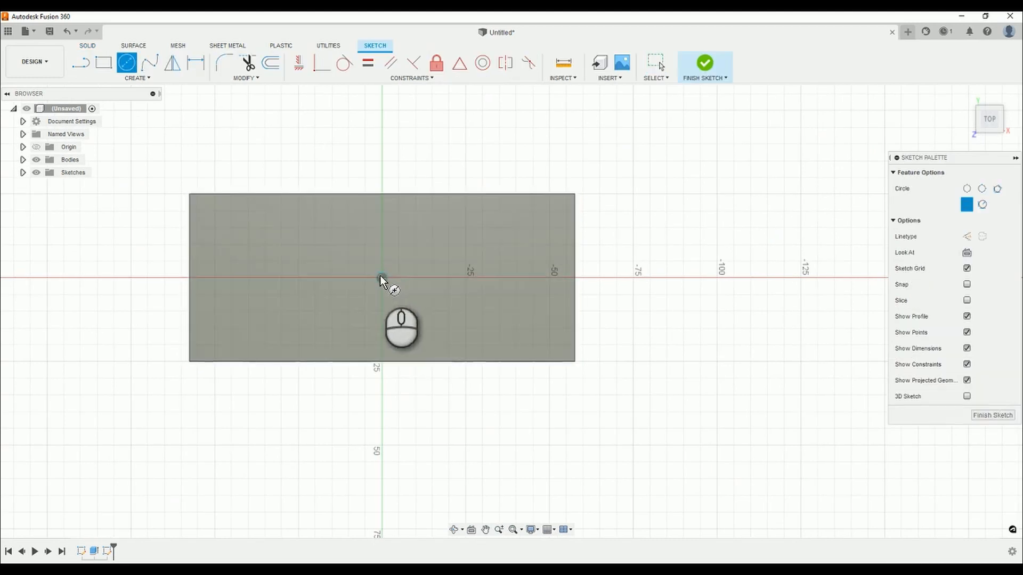
click(382, 277)
click(422, 261)
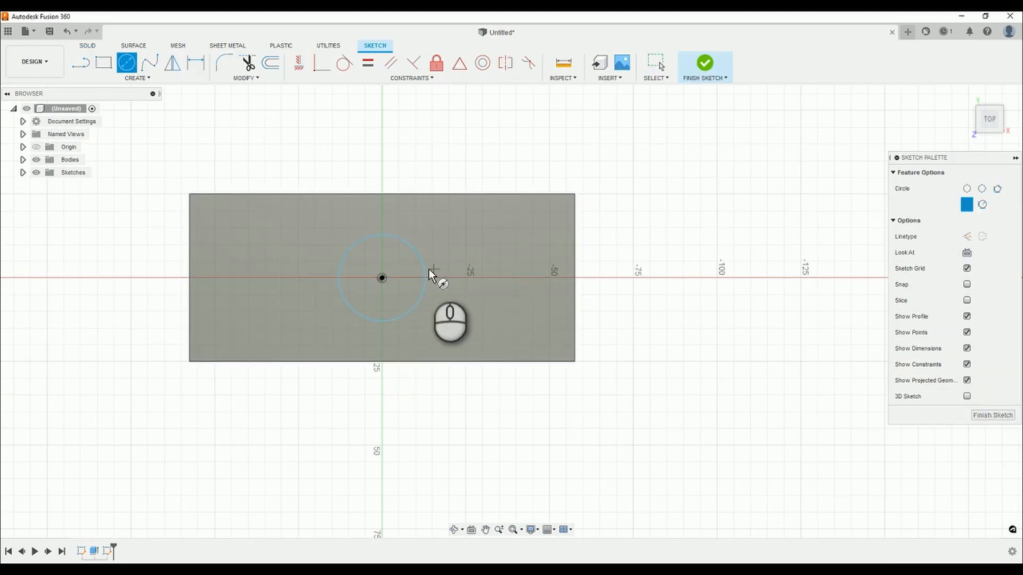
Dimension the circle's diameter with the expression RandomInteger * 1 mm.
key(d)
click(421, 259)
click(459, 318)
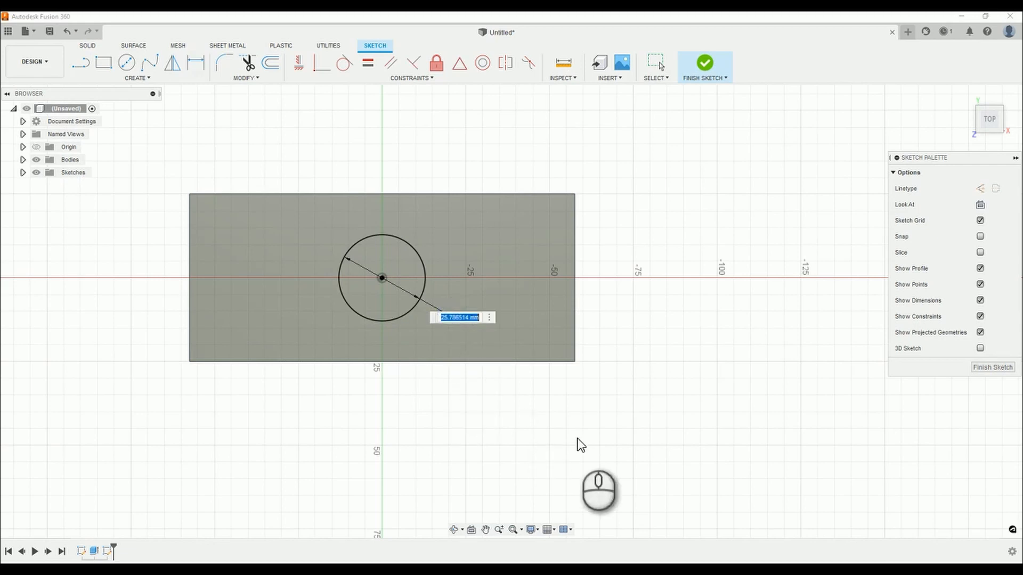
text(rand)
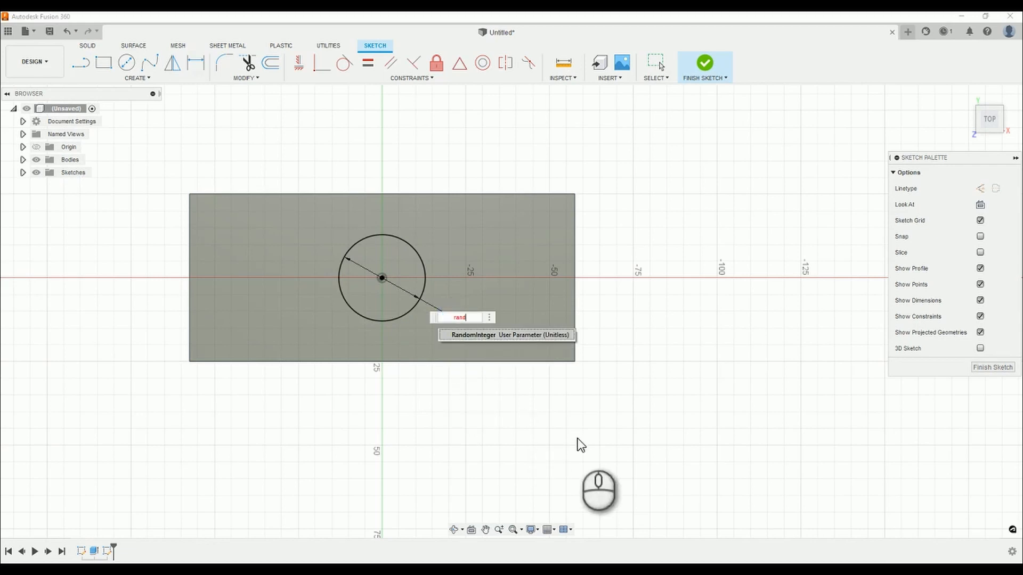
key(Return)
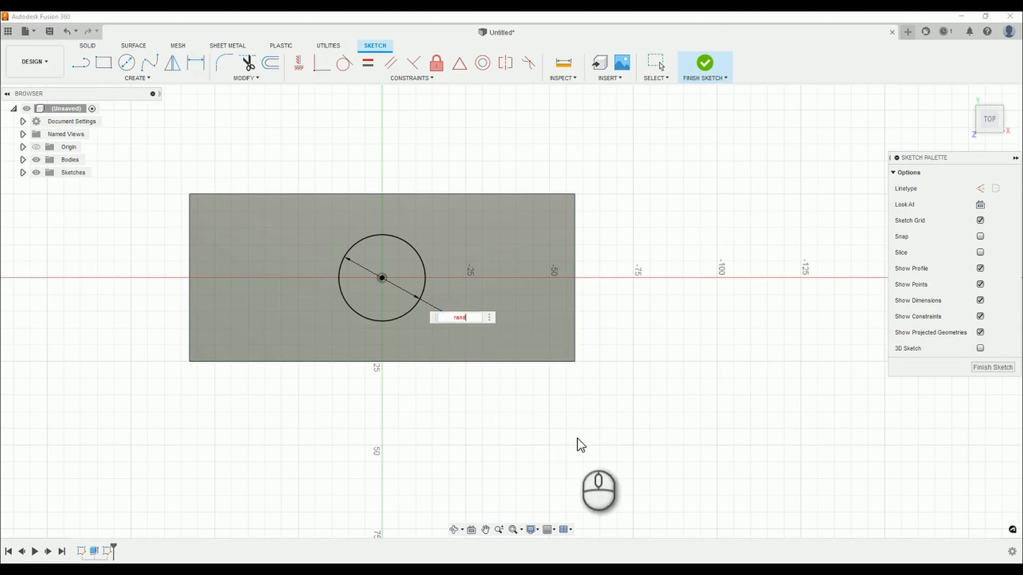
key(BackSpace)
key(BackSpace)
key(Return)
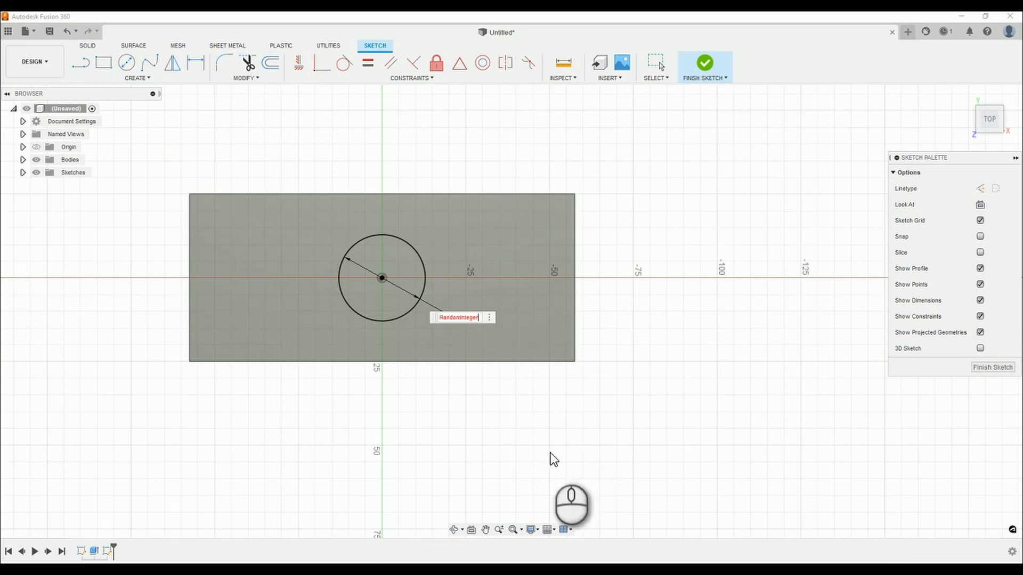
text(()
text(1mm)
key(Return)
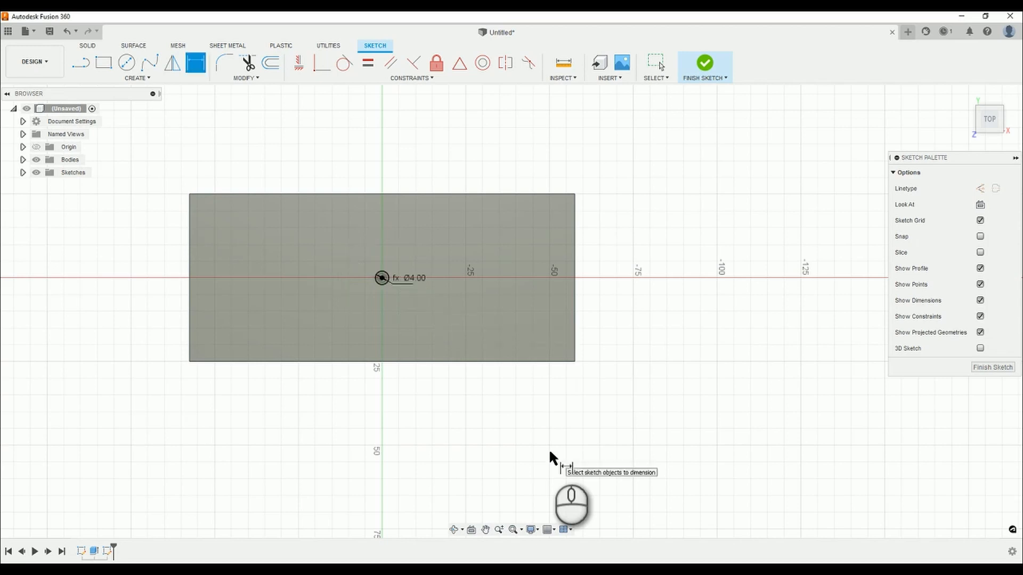
Replace the circle's diameter expression with RandomInteger*mm.
double_click(416, 278)
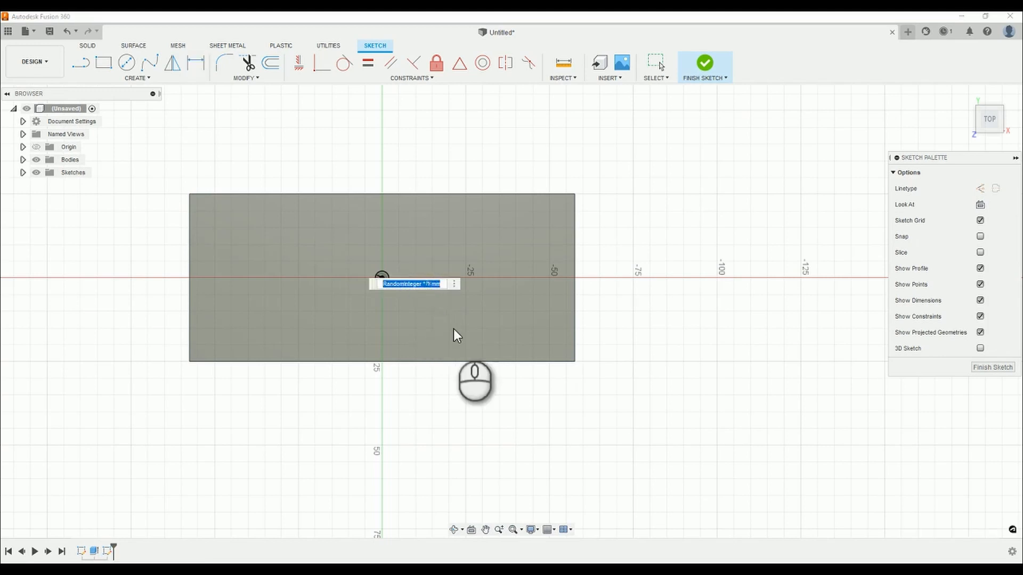
text(ra)
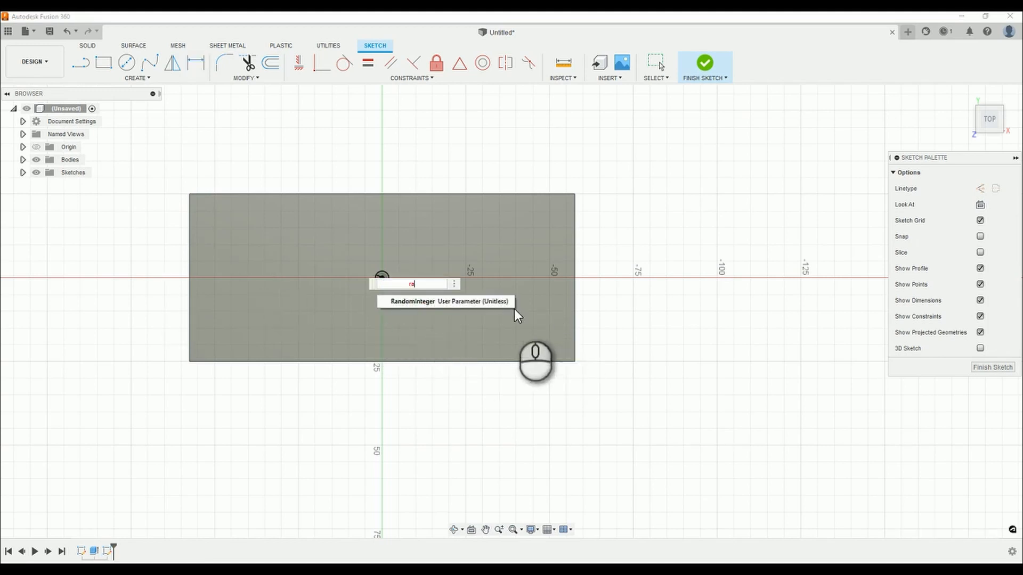
key(Escape)
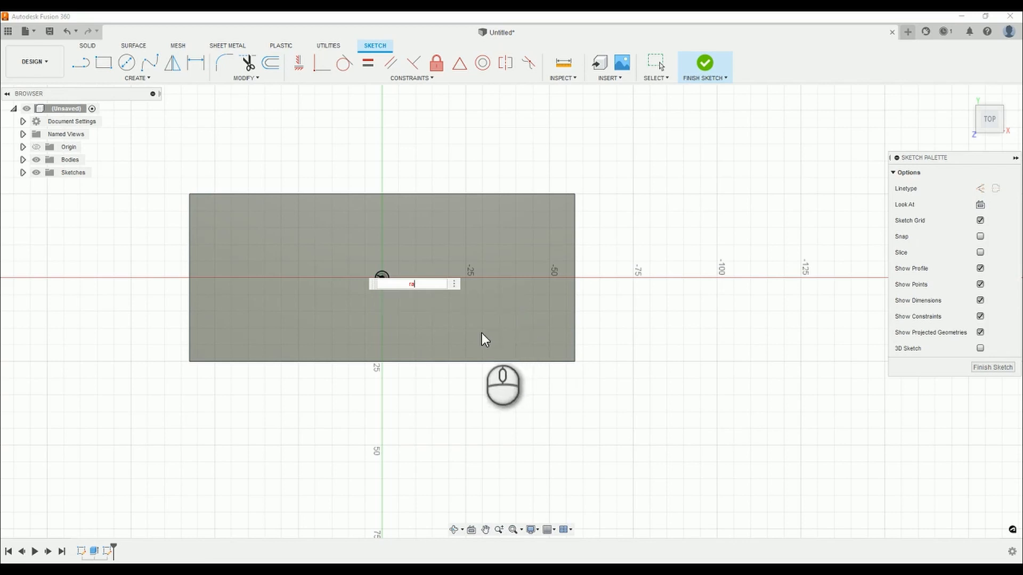
click(425, 283)
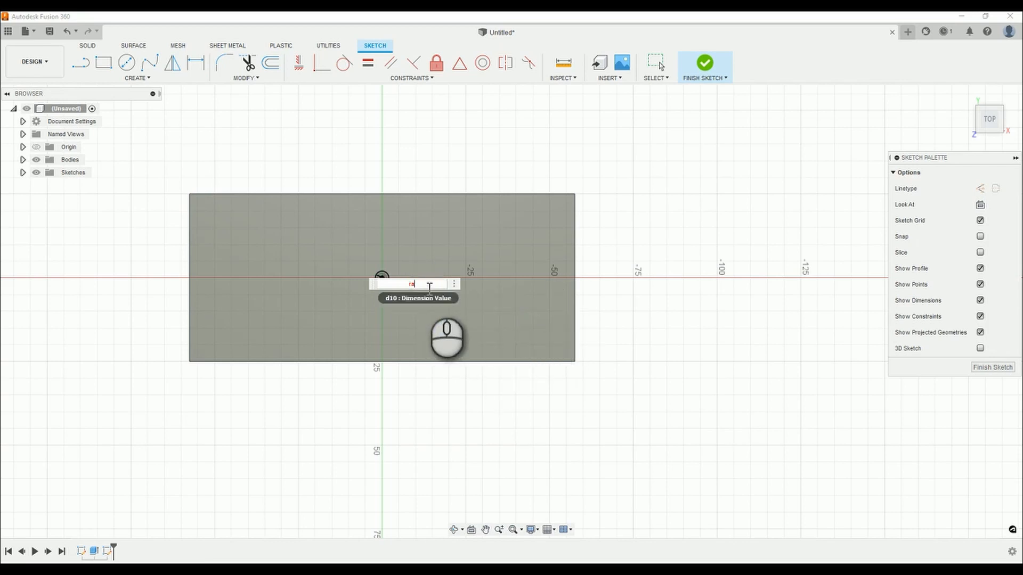
click(425, 298)
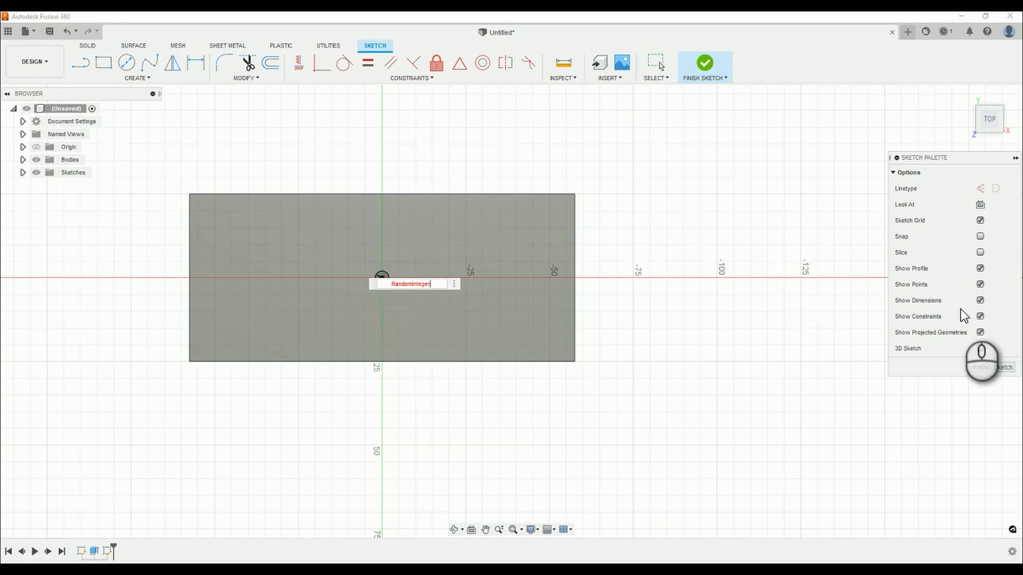
text(()
text(mm)
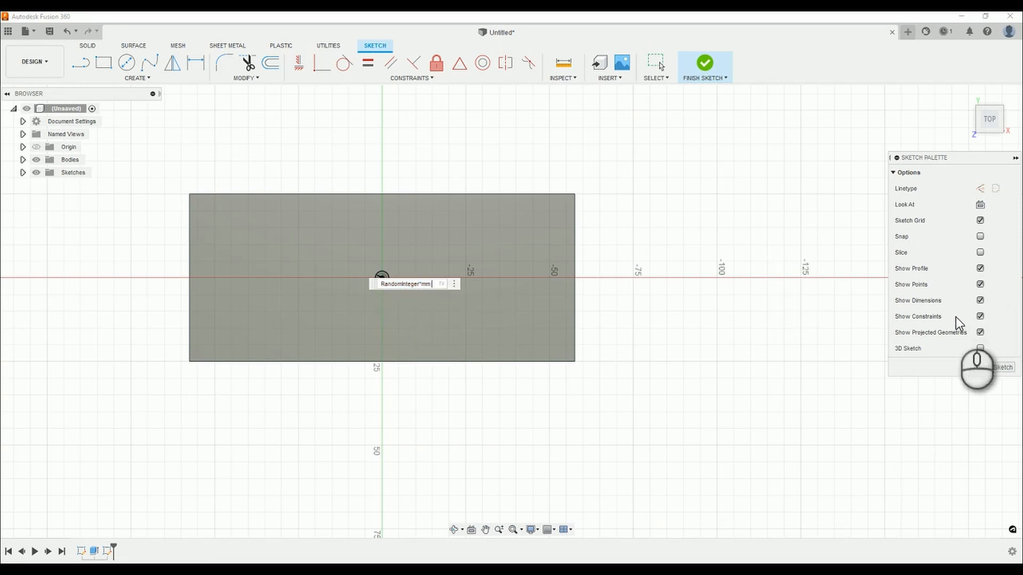
key(Return)
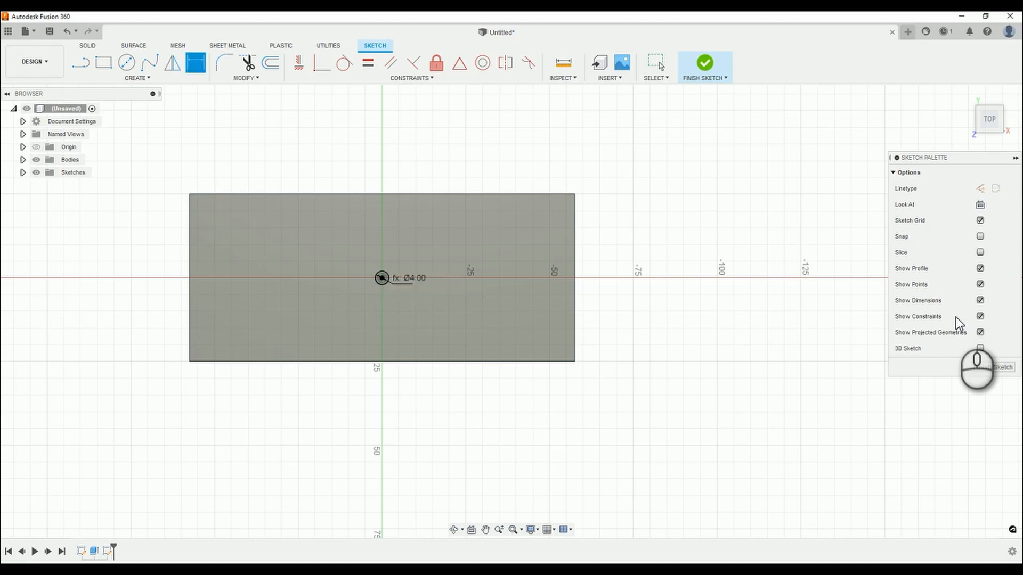
Examine the circle's diameter expression, the parameter table and the length units offered for a new user parameter, adding nothing.
click(424, 280)
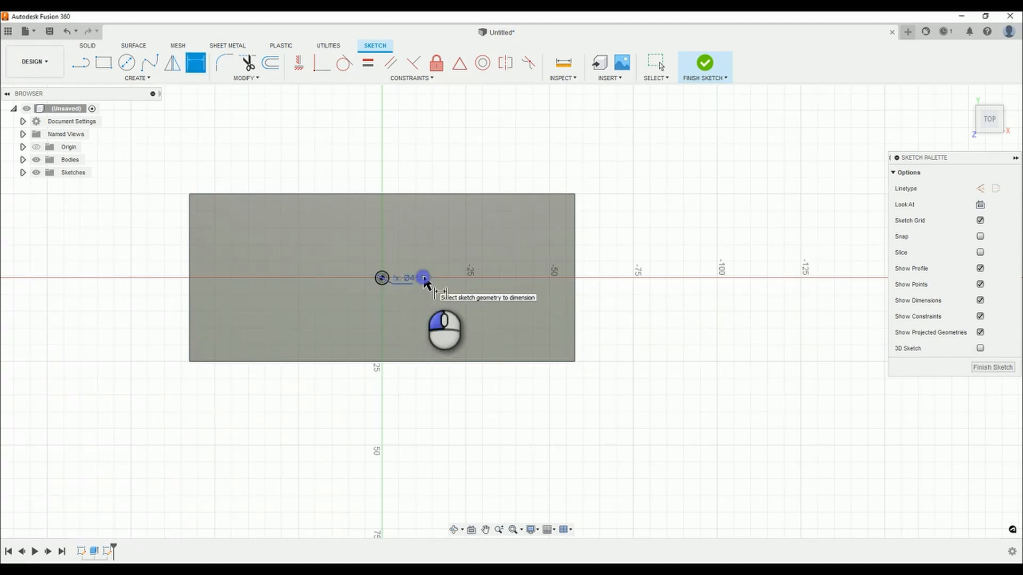
double_click(424, 279)
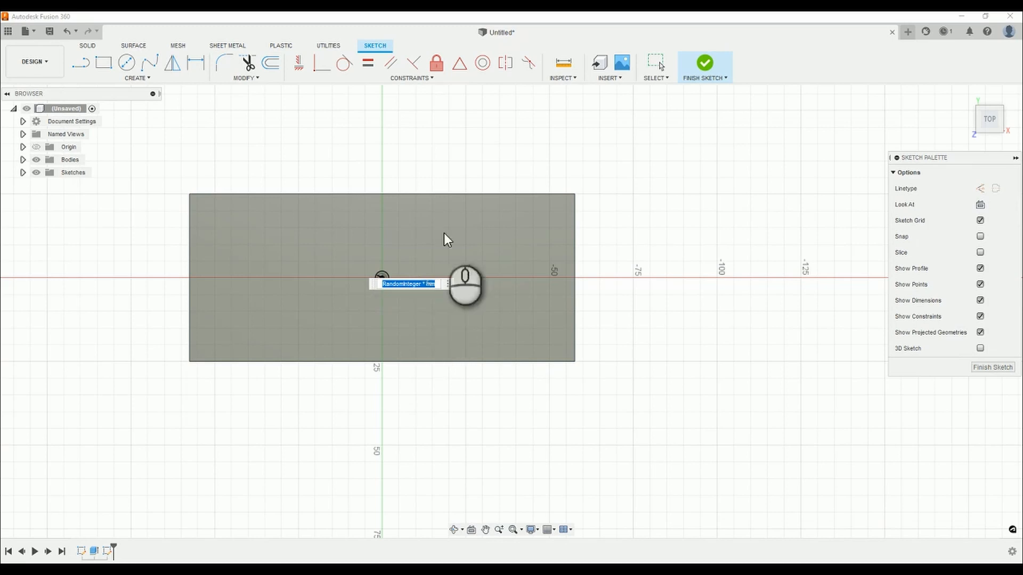
key(Return)
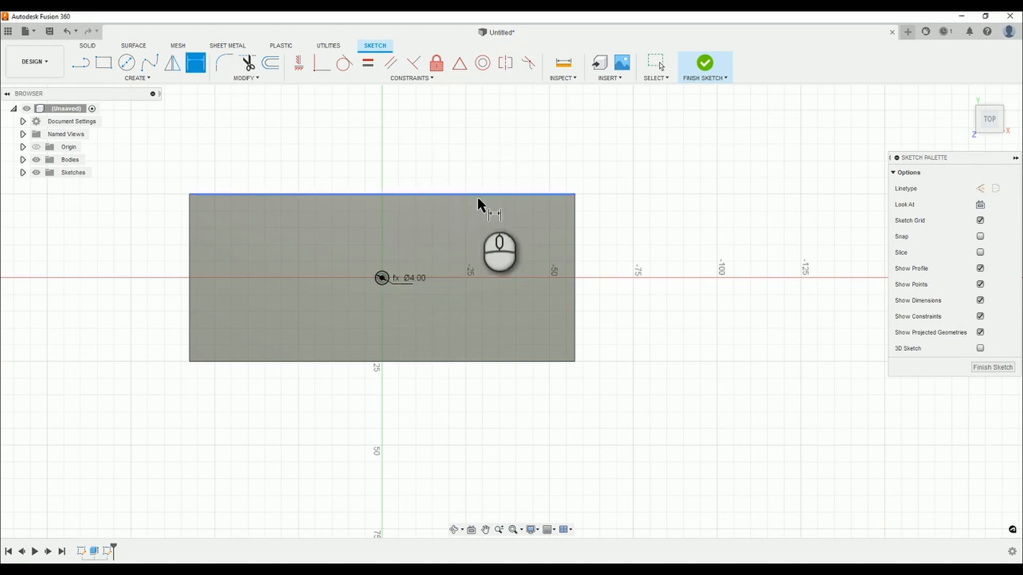
key(shift+p)
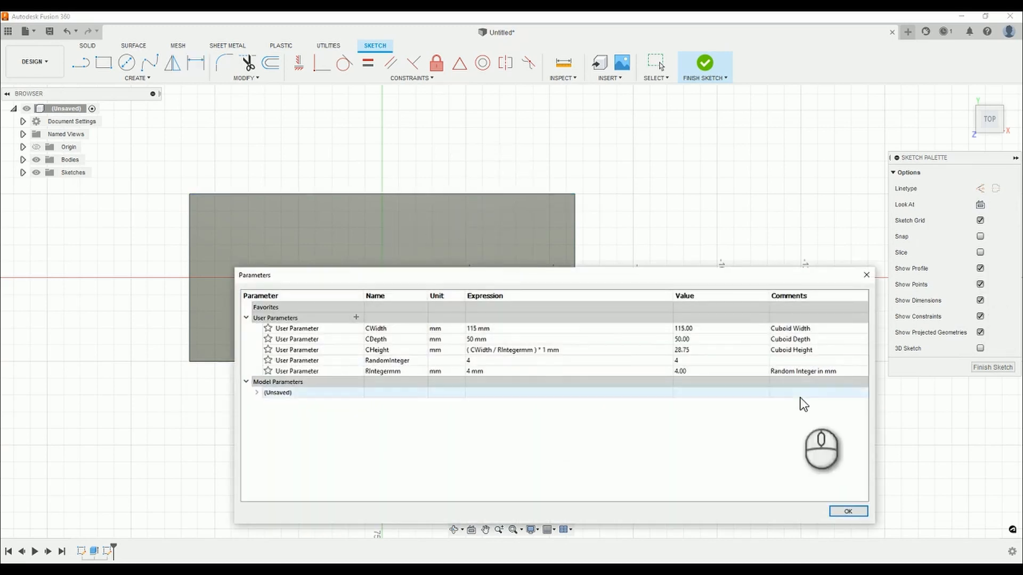
click(356, 317)
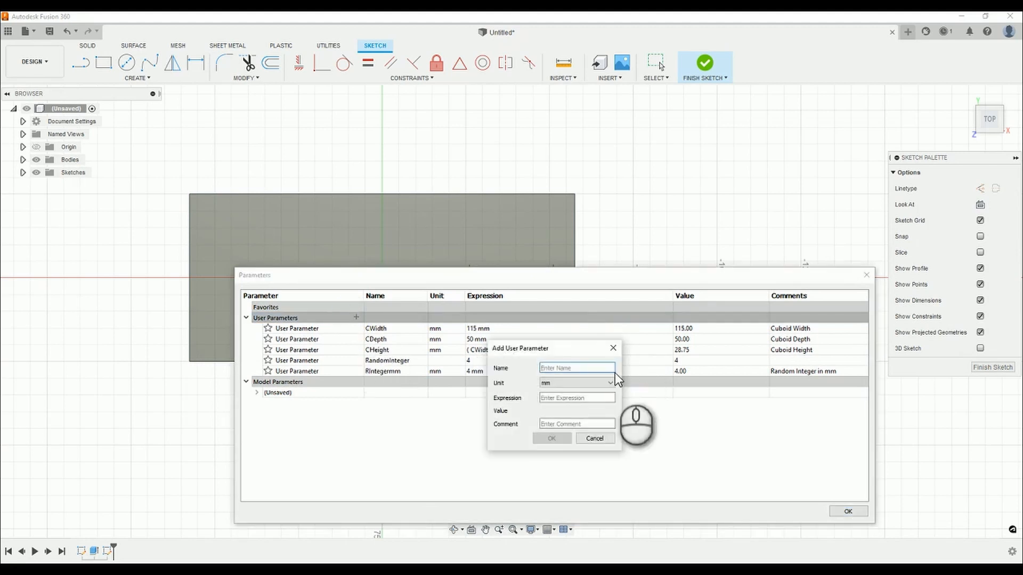
click(591, 382)
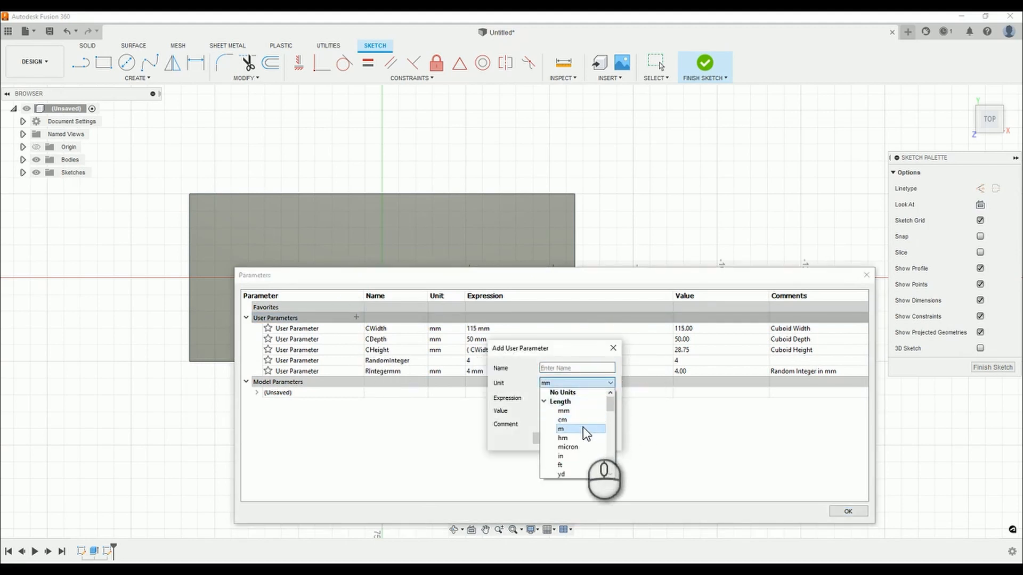
click(858, 520)
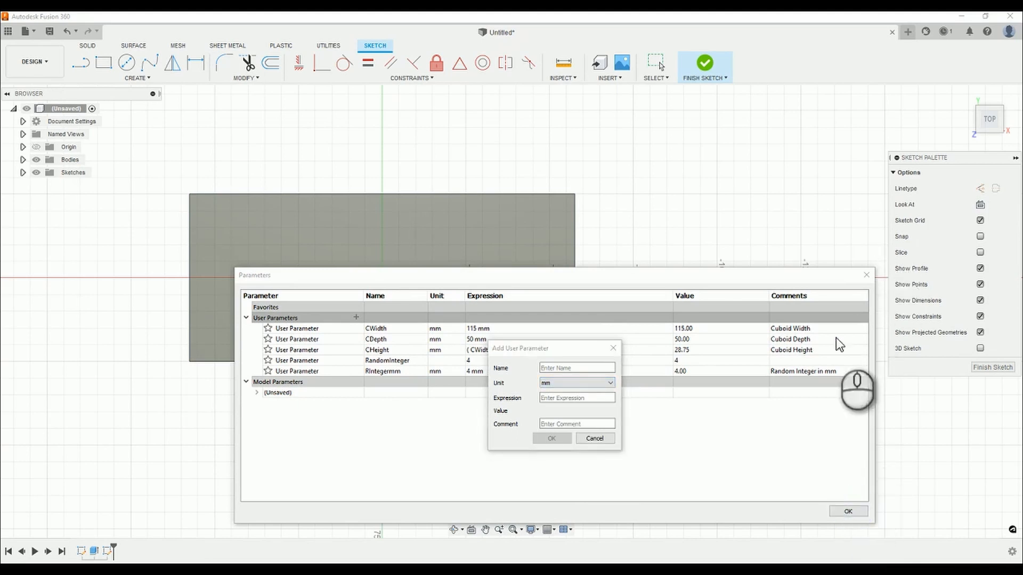
click(594, 438)
click(866, 275)
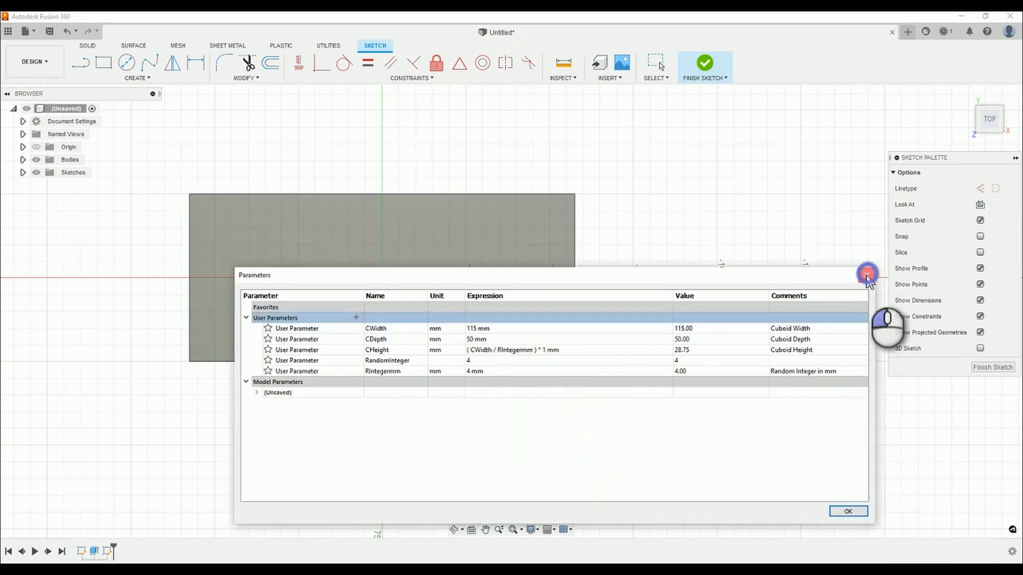
Set the circle's diameter to 40 mm with an expression that multiplies RandomInteger by a length in mm.
double_click(410, 279)
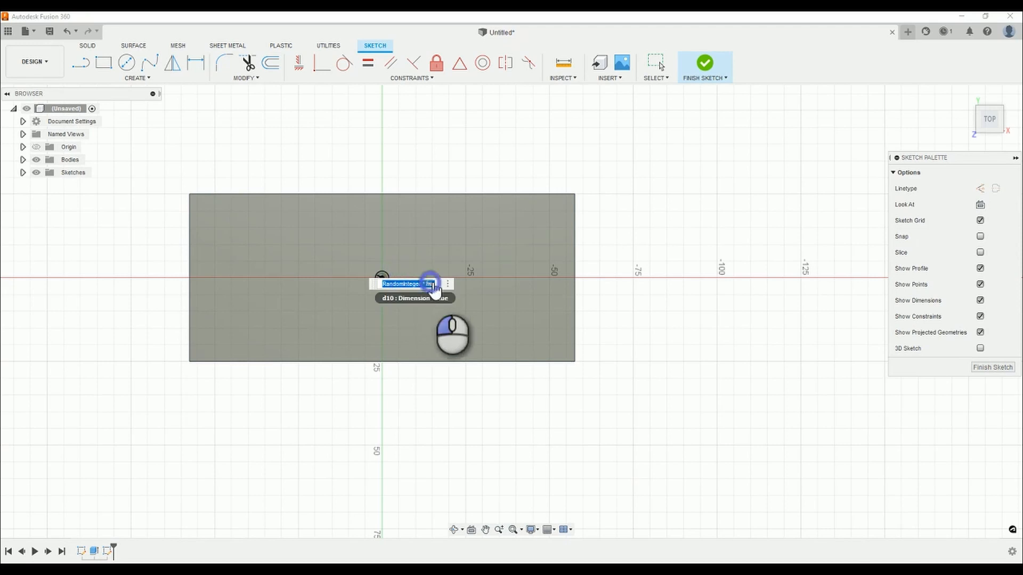
click(432, 283)
key(BackSpace)
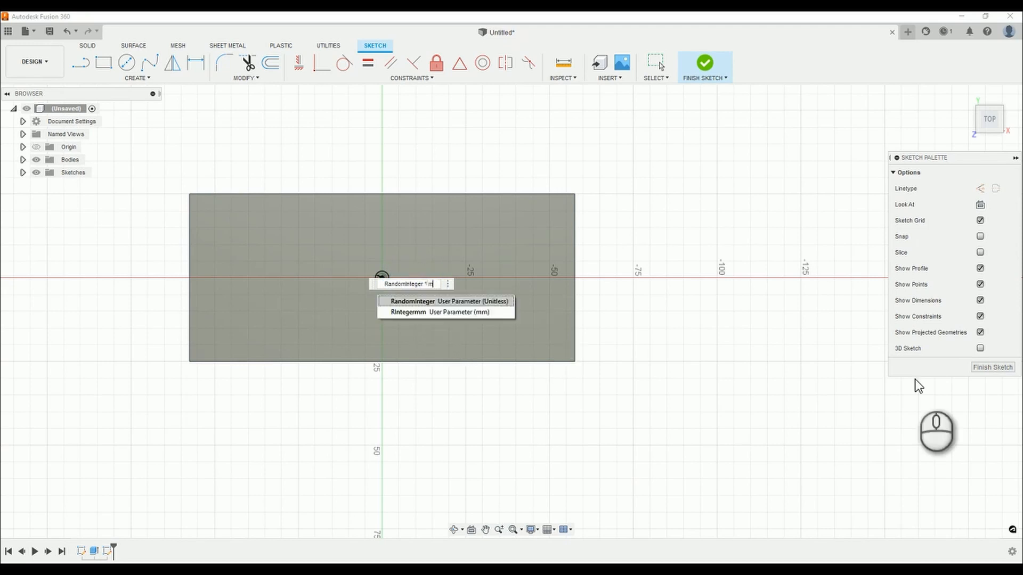
key(BackSpace)
key(BackSpace)
key(BackSpace)
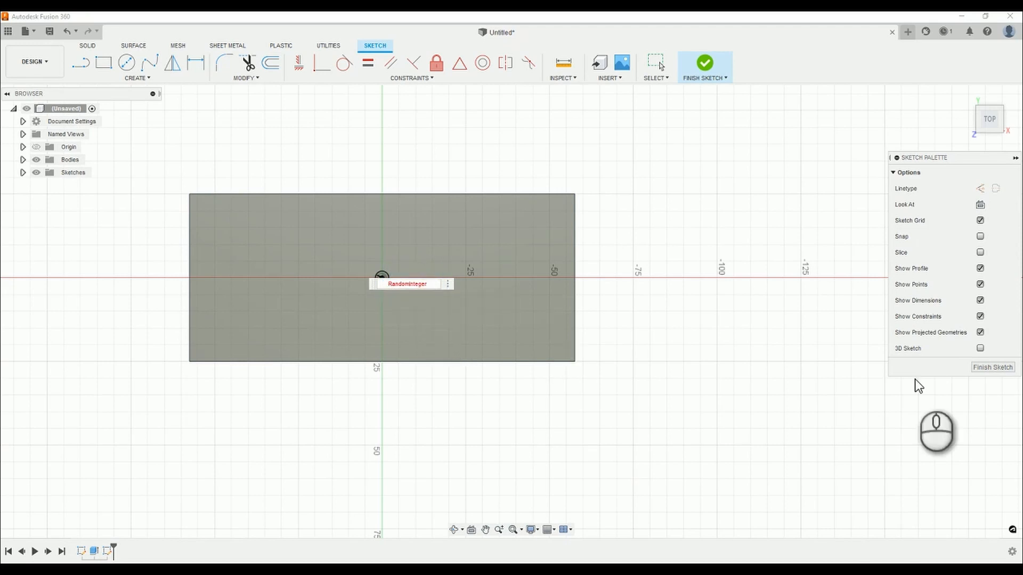
text(*)
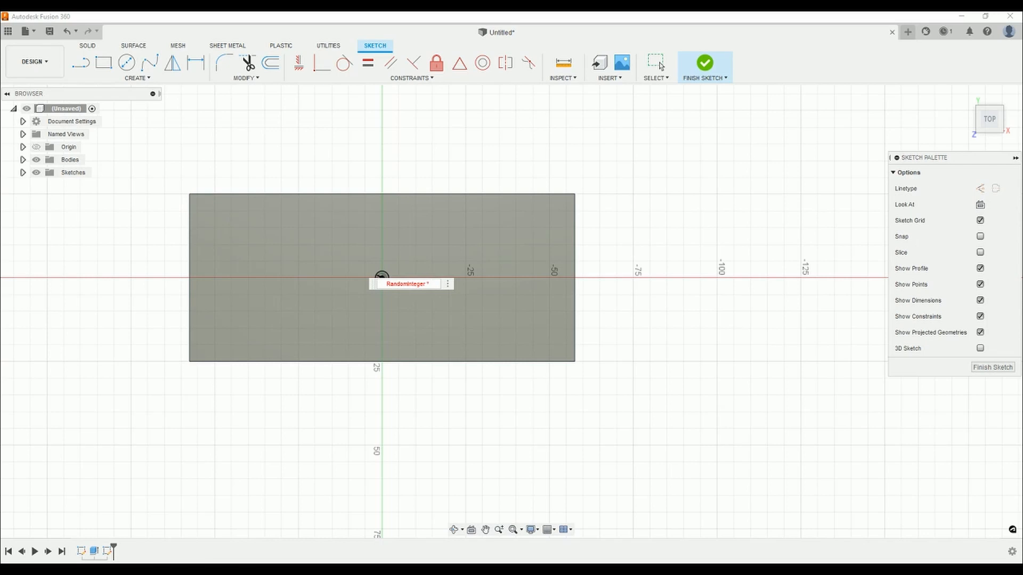
text( 1mm)
key(Return)
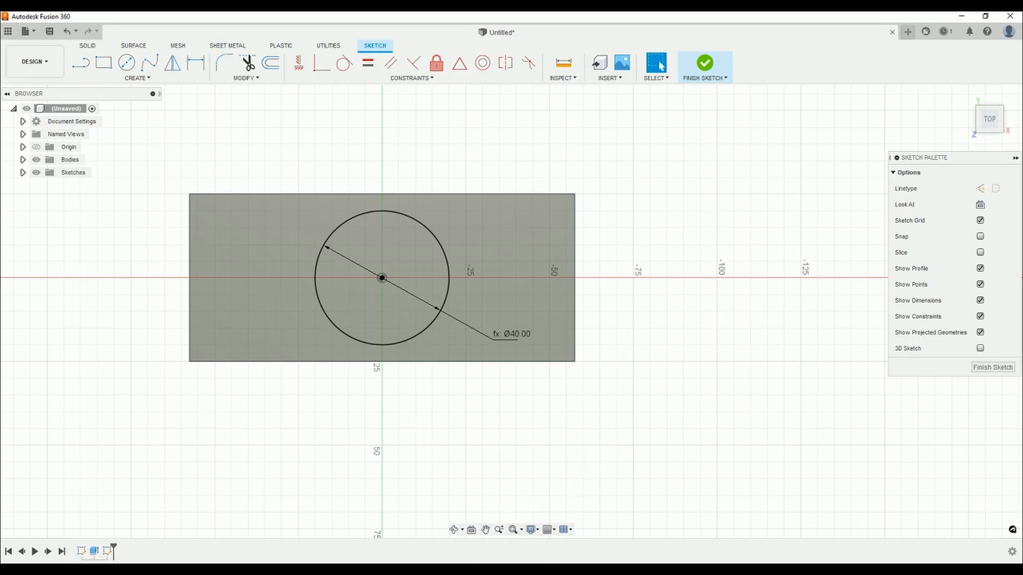
mouse_move(457, 571)
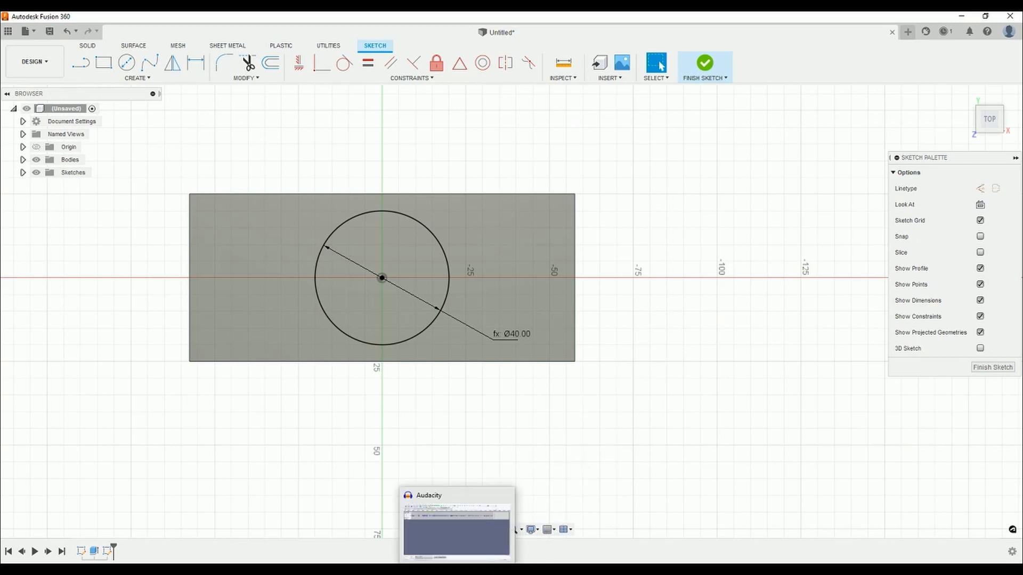